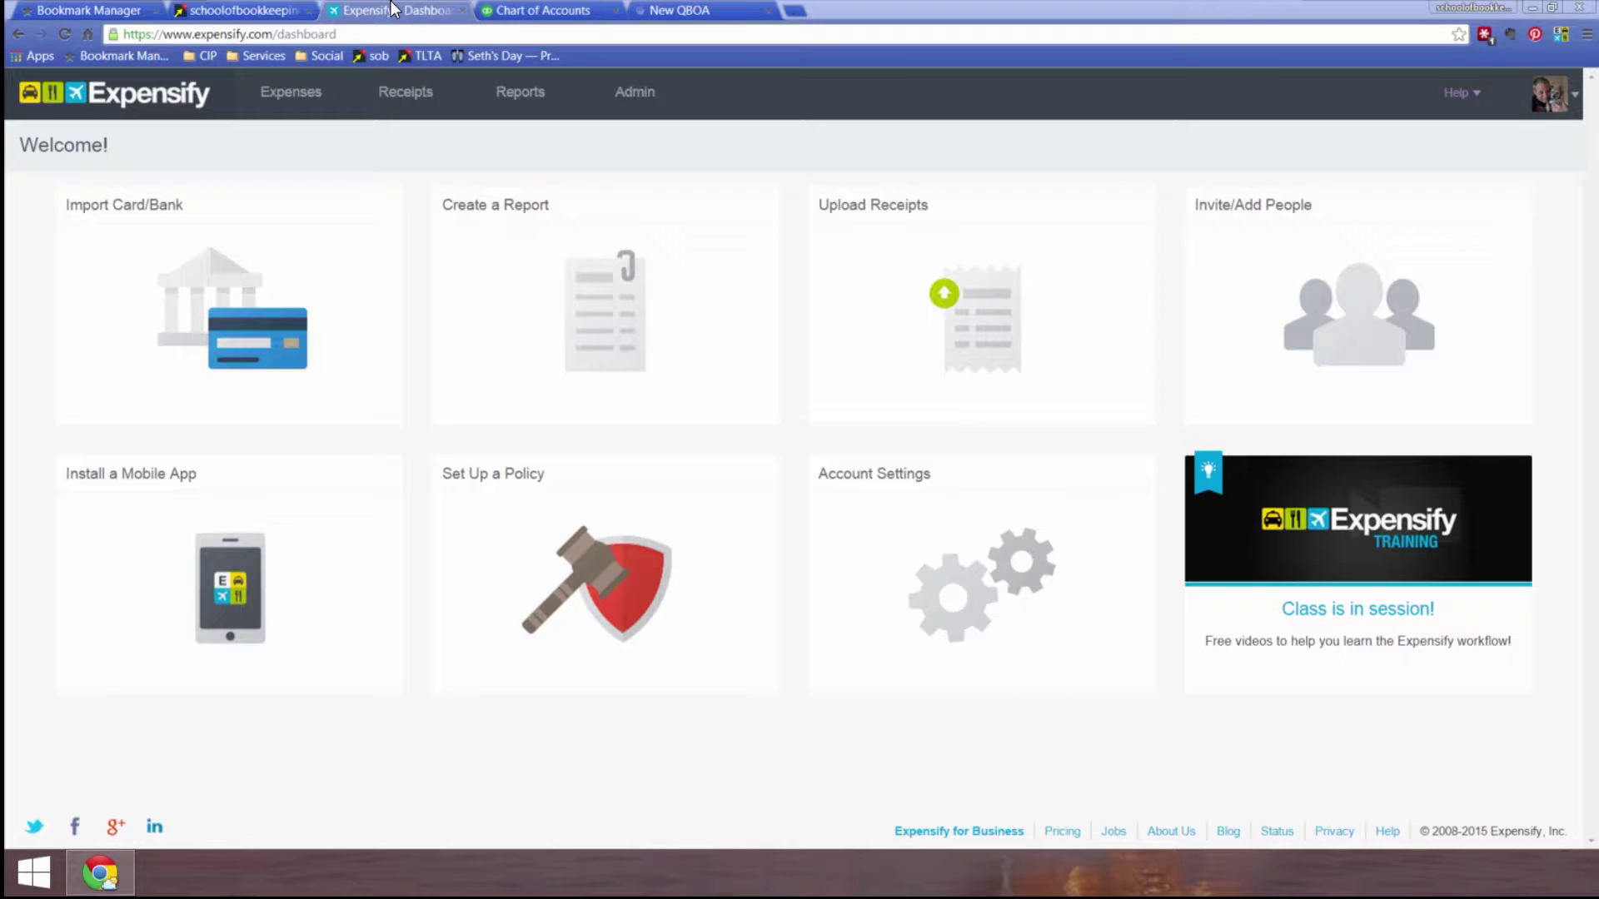
# Open the SOBs policy's Basics and check the 90-day expense age and $2,000.00 maximum amount
pyautogui.click(394, 8)
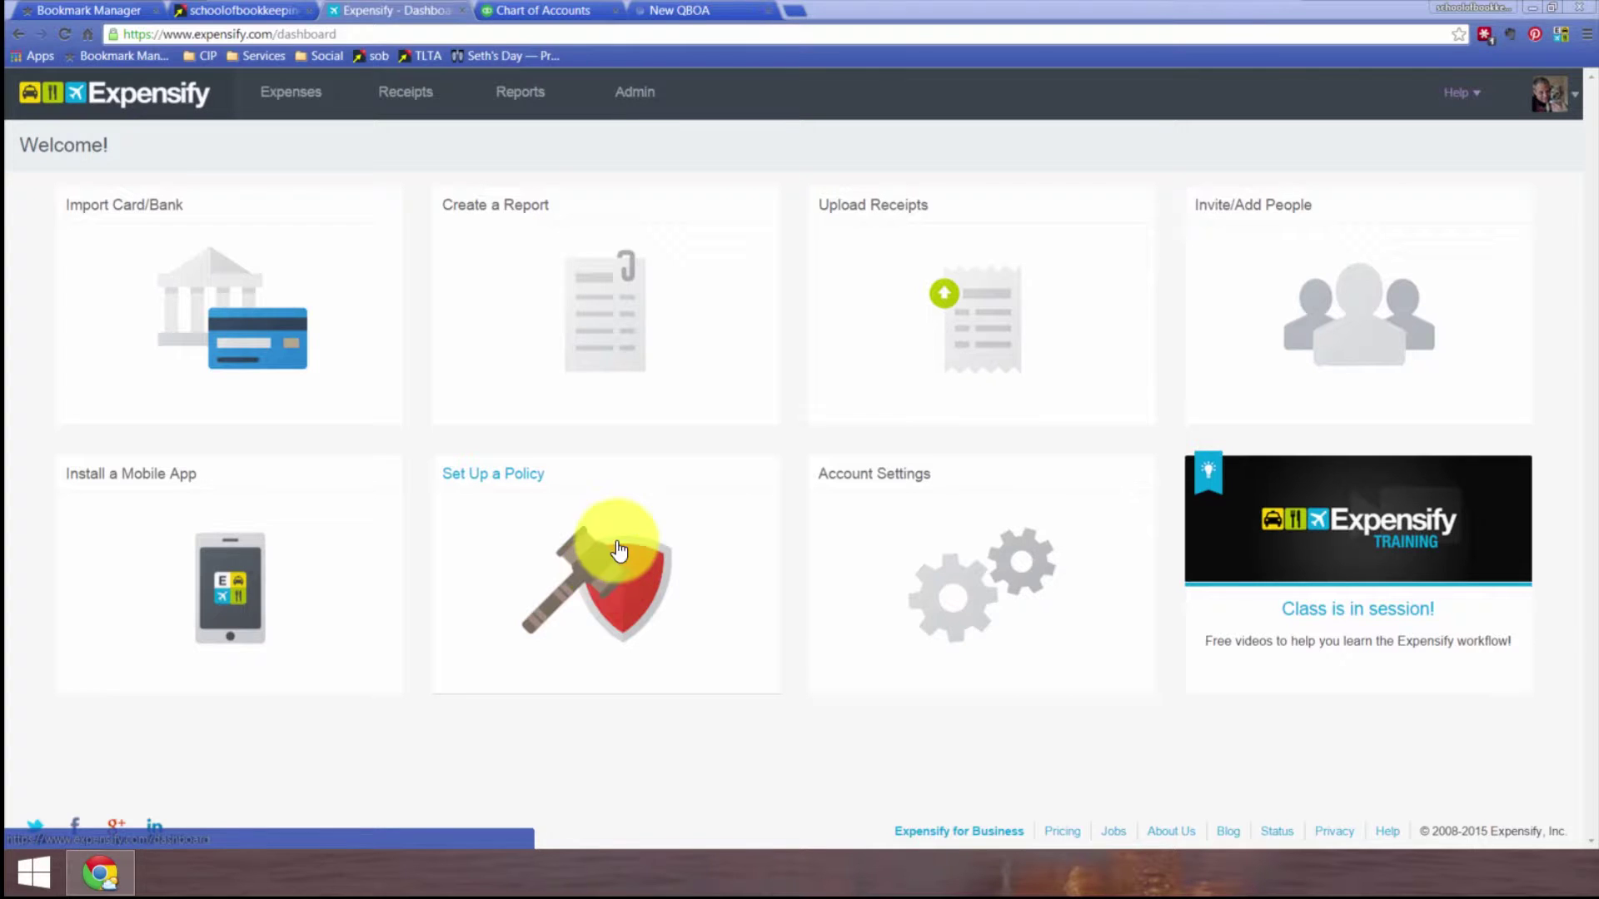
pyautogui.click(637, 93)
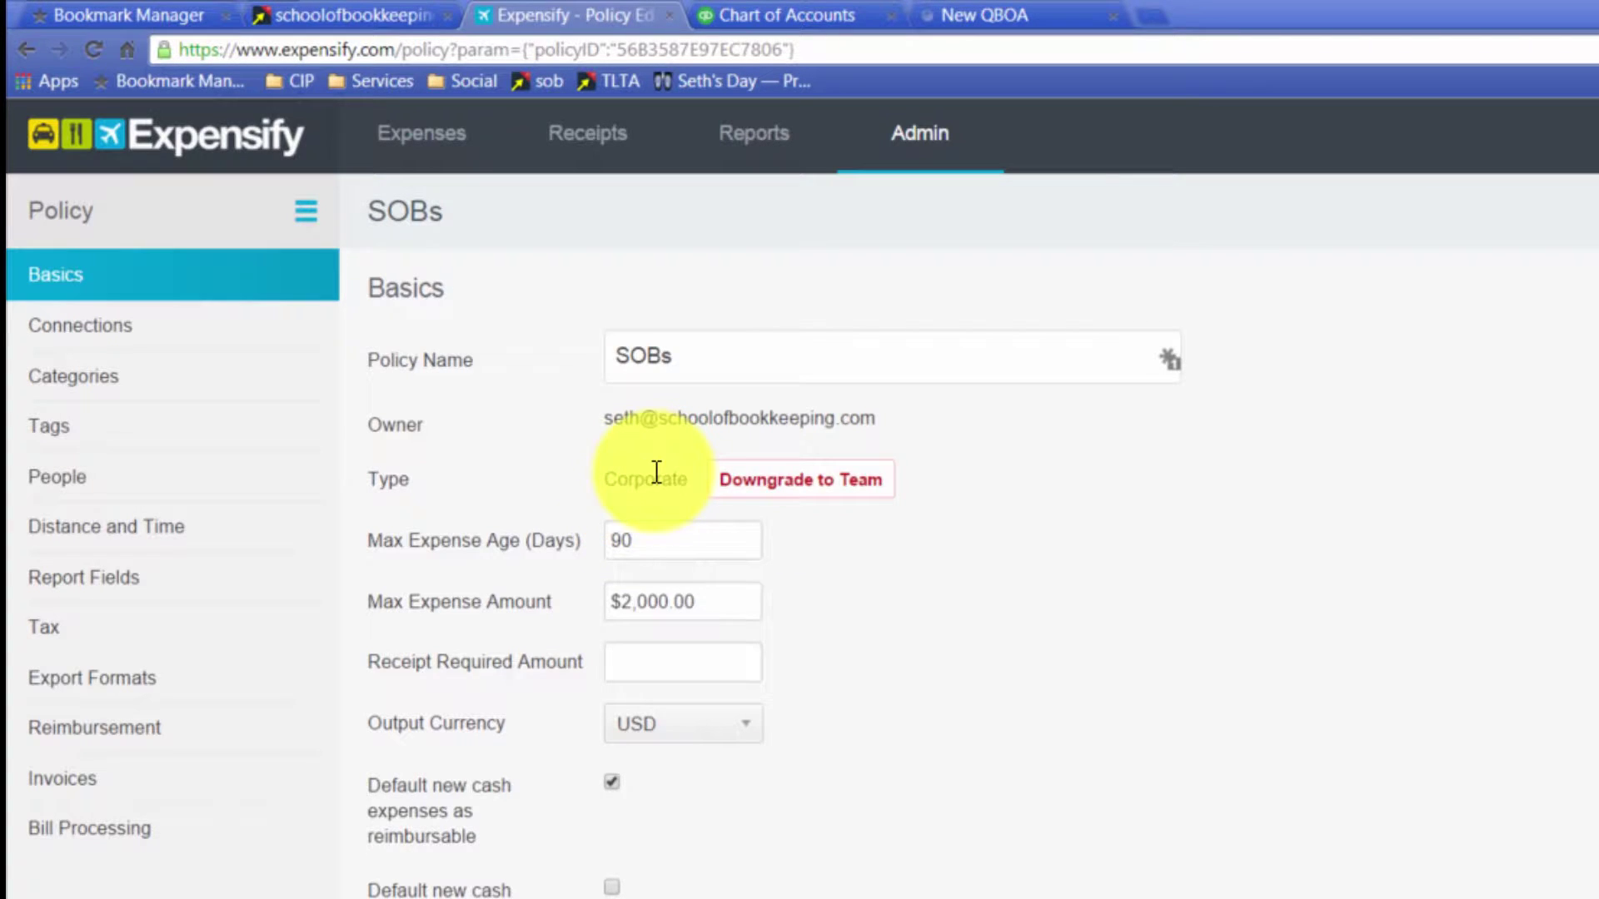
pyautogui.click(662, 550)
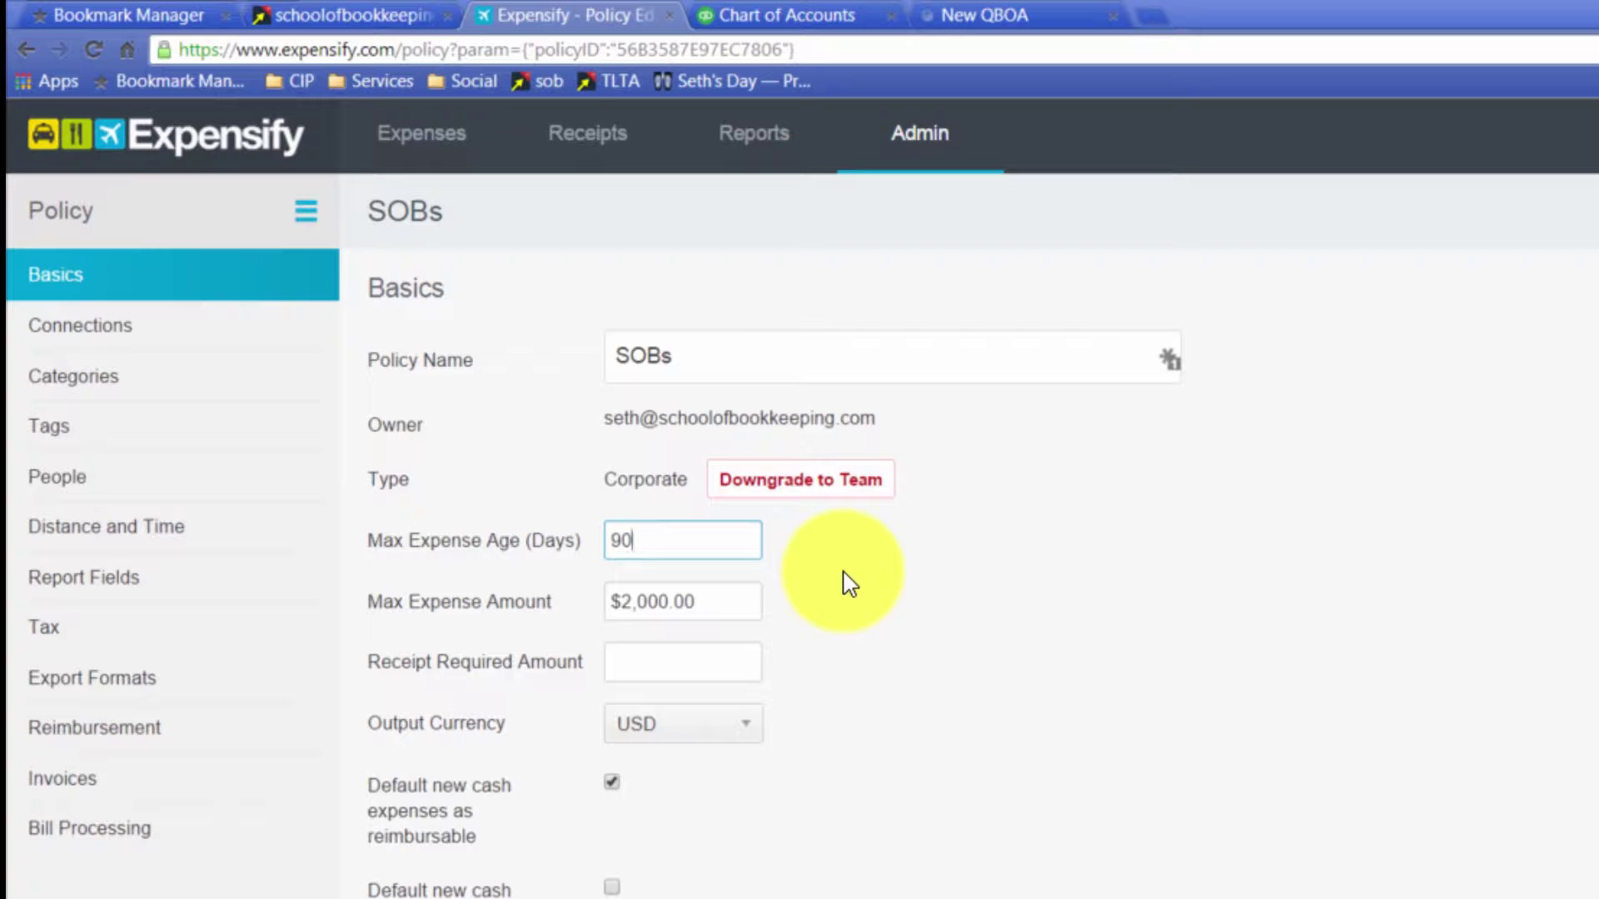
pyautogui.click(697, 602)
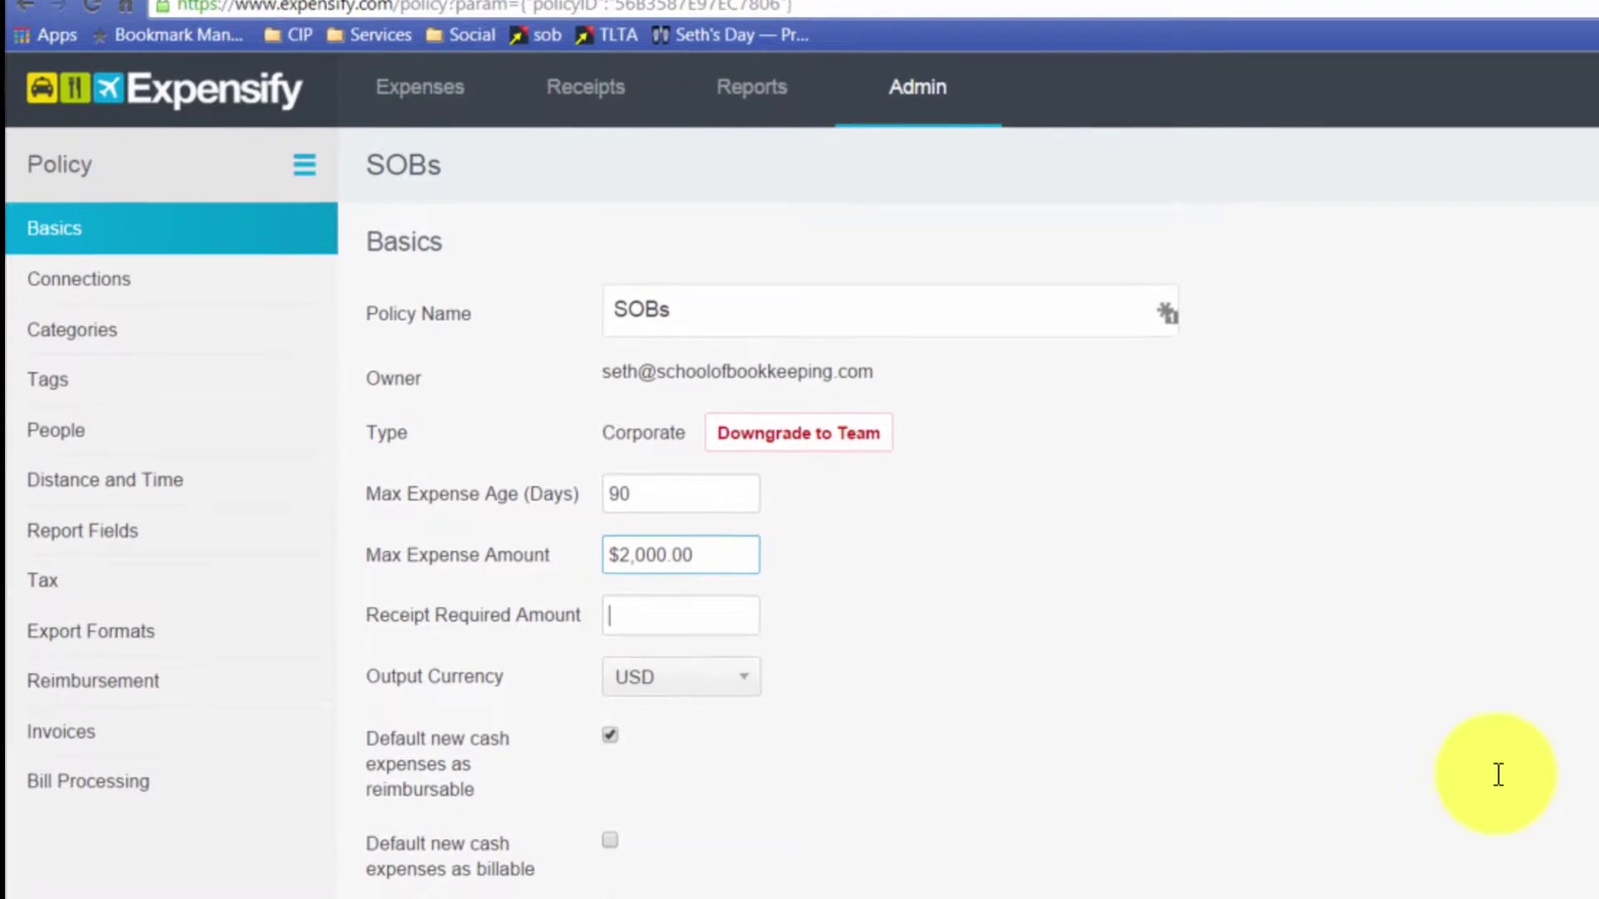
pyautogui.click(647, 661)
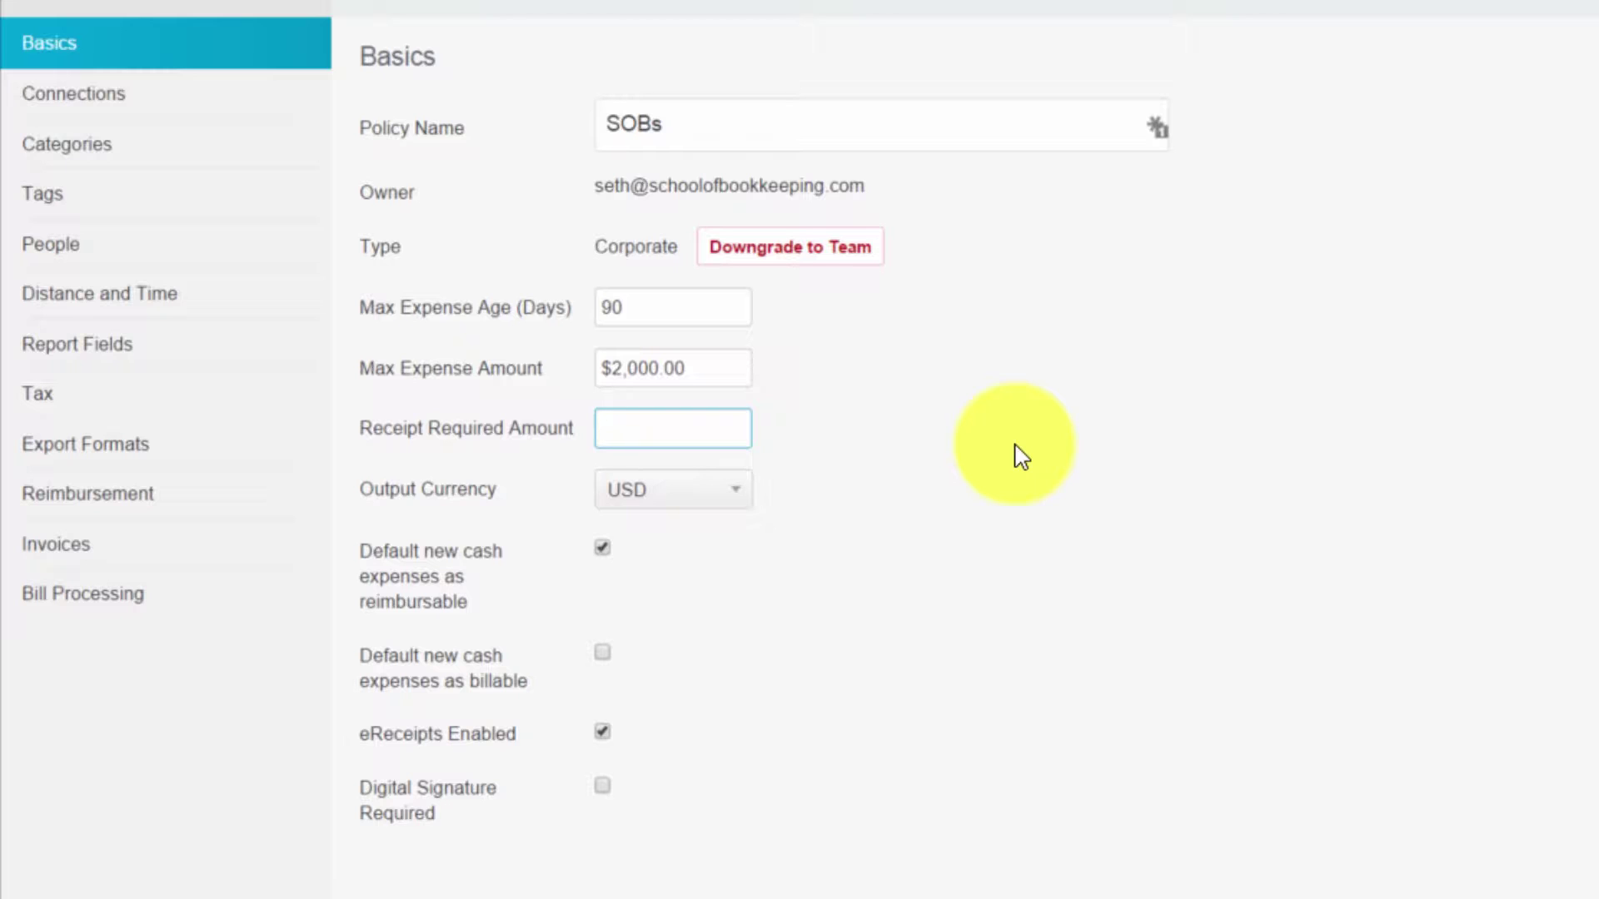
pyautogui.click(866, 455)
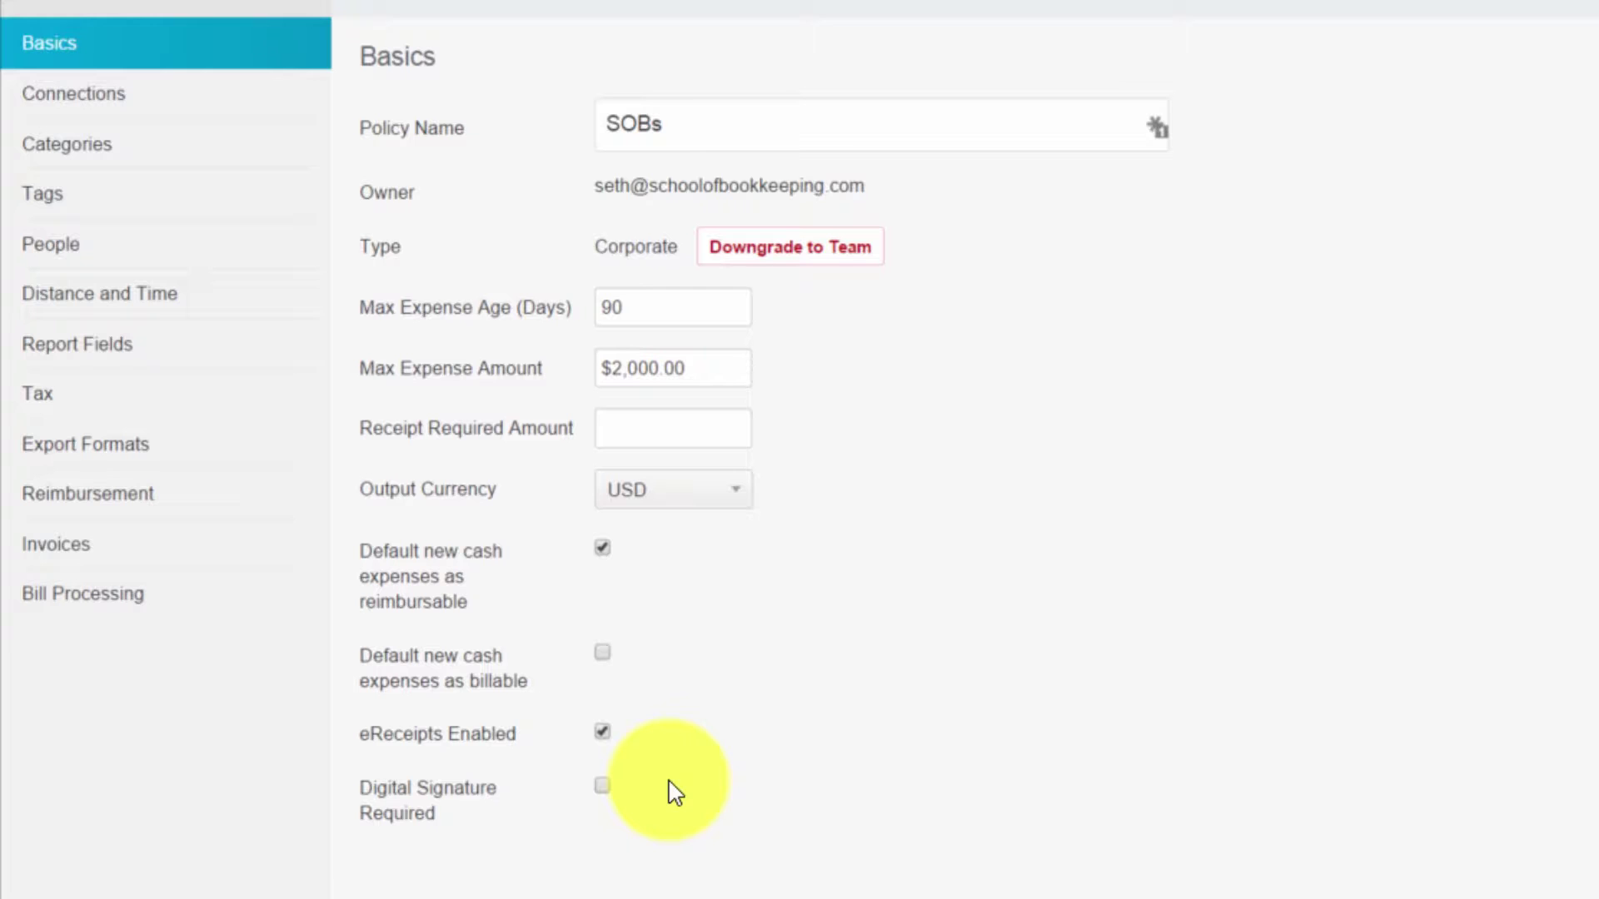
# Review the SOBs policy's accounting connections, including the Bill.com connection options
pyautogui.click(48, 97)
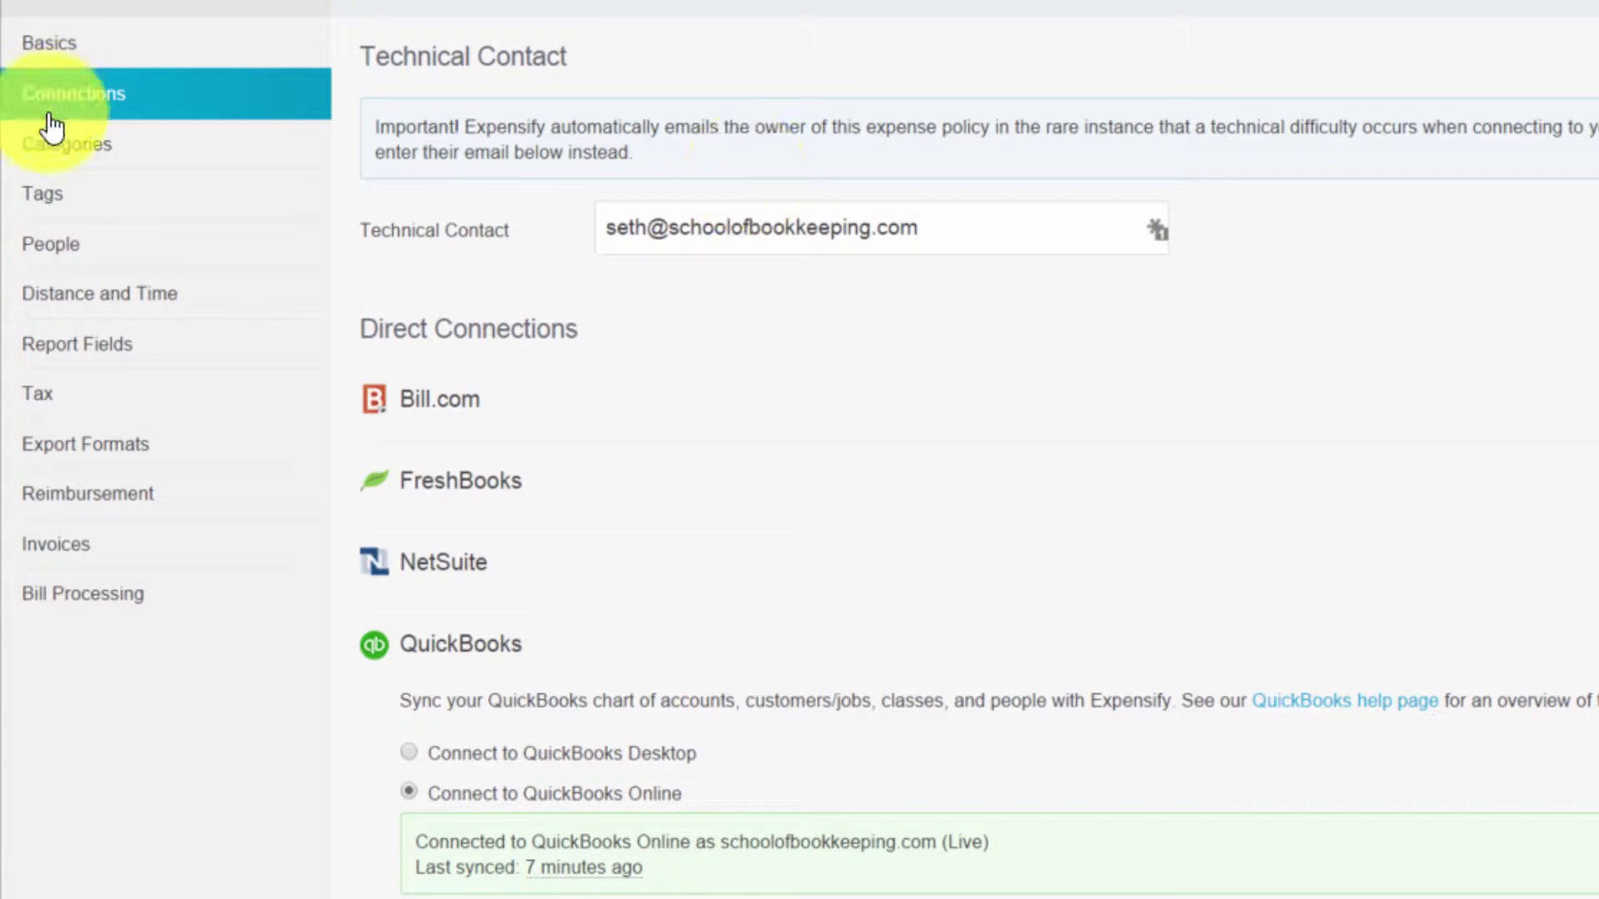
pyautogui.click(439, 398)
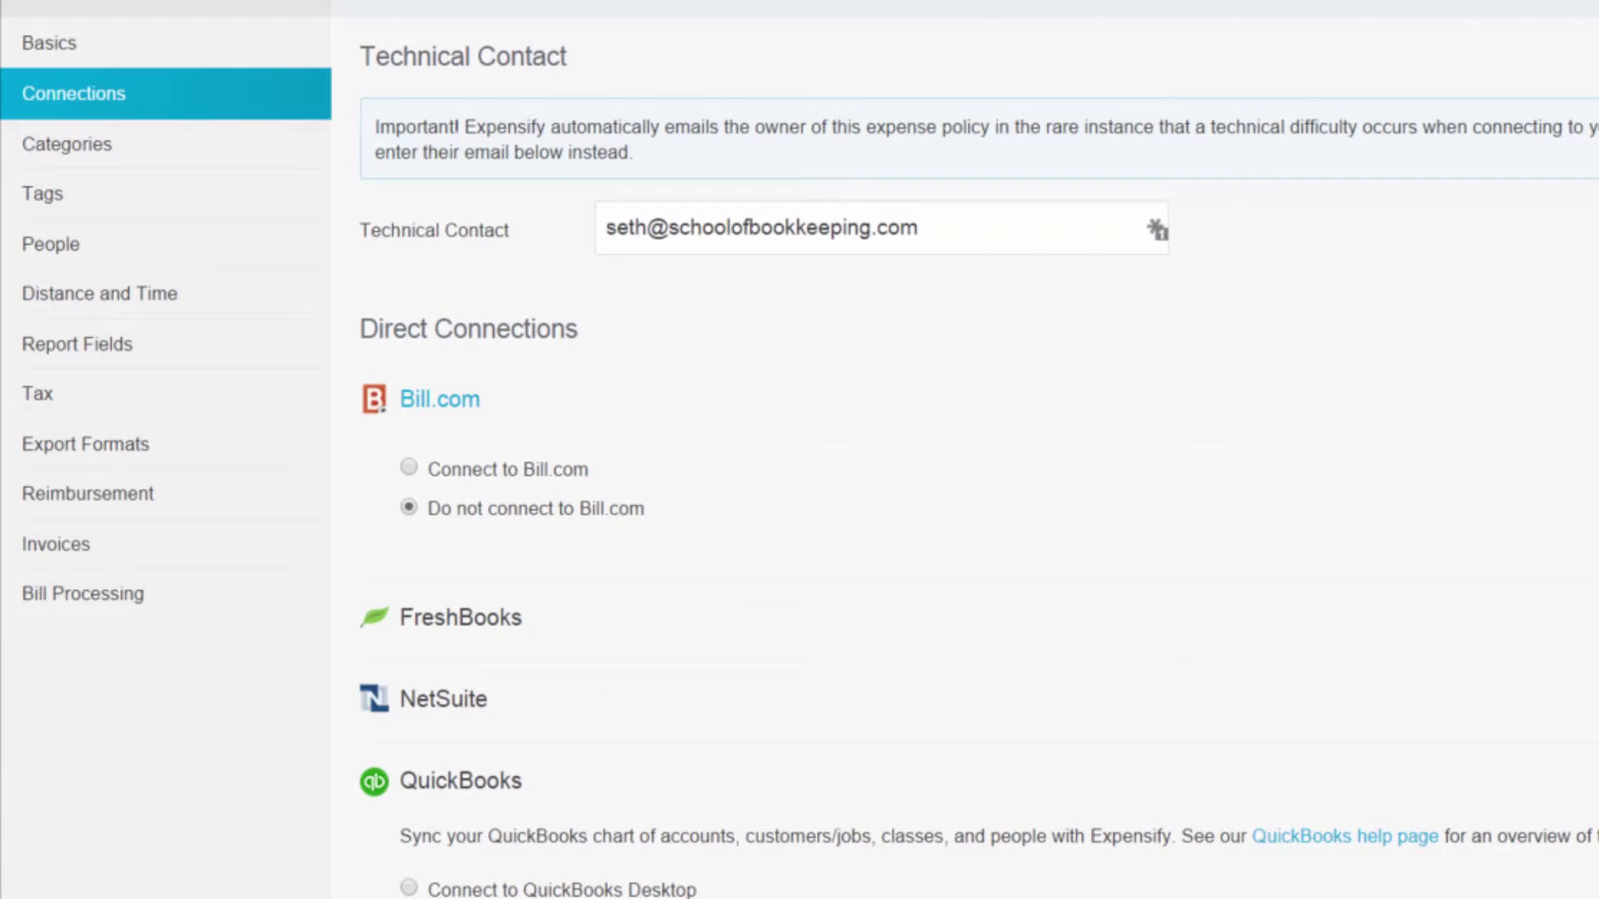
pyautogui.scroll(-3, 871, 399)
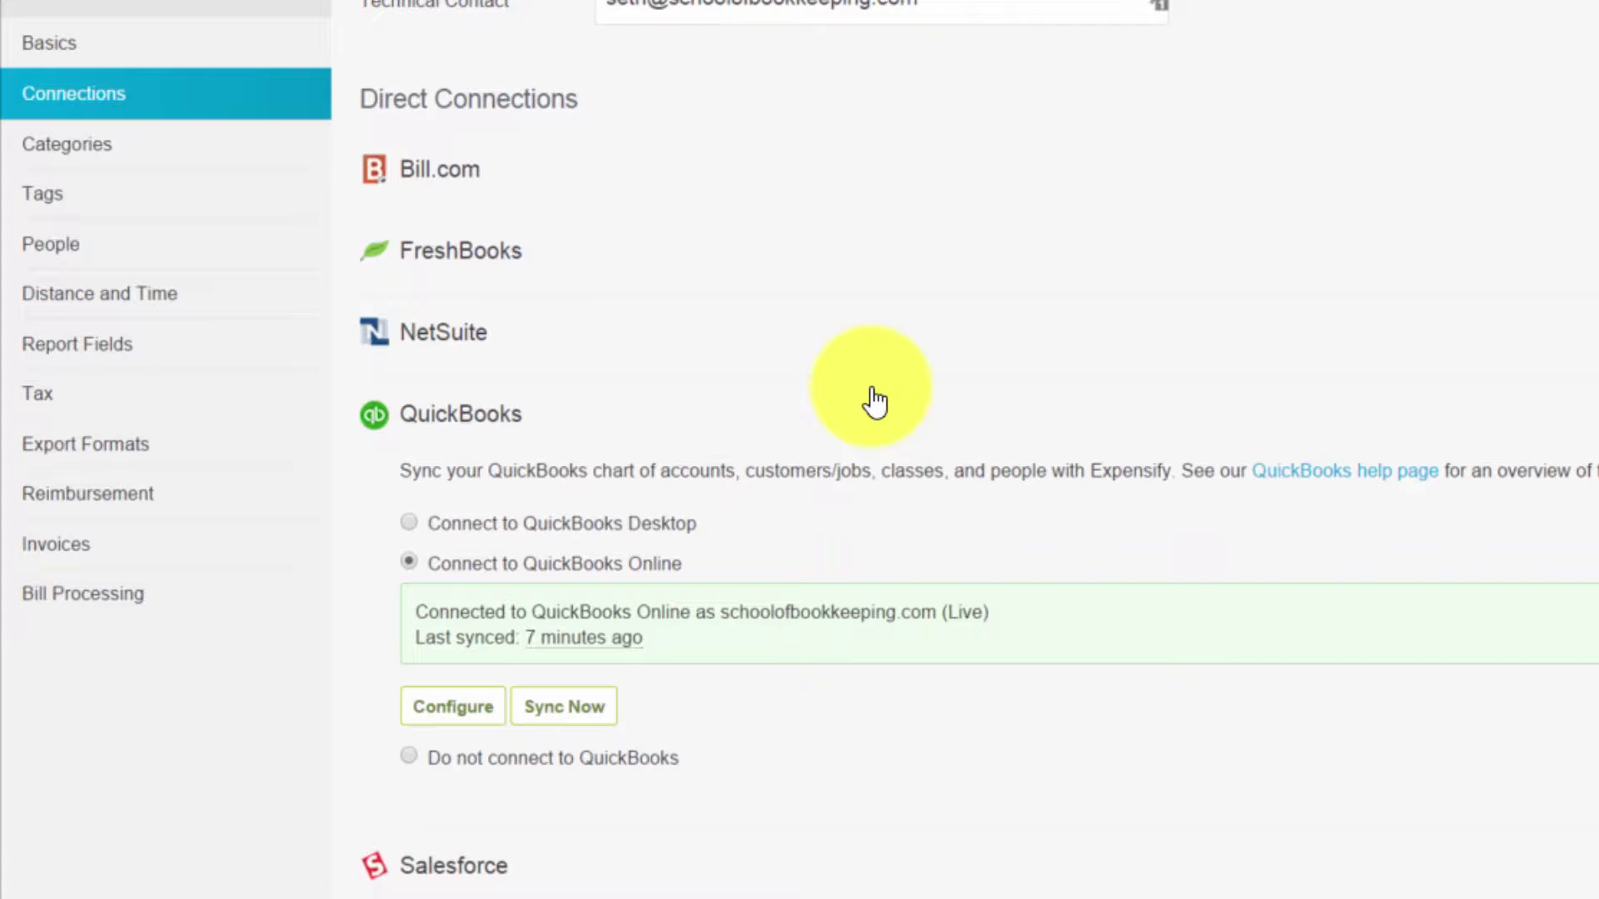
pyautogui.scroll(-2, 873, 391)
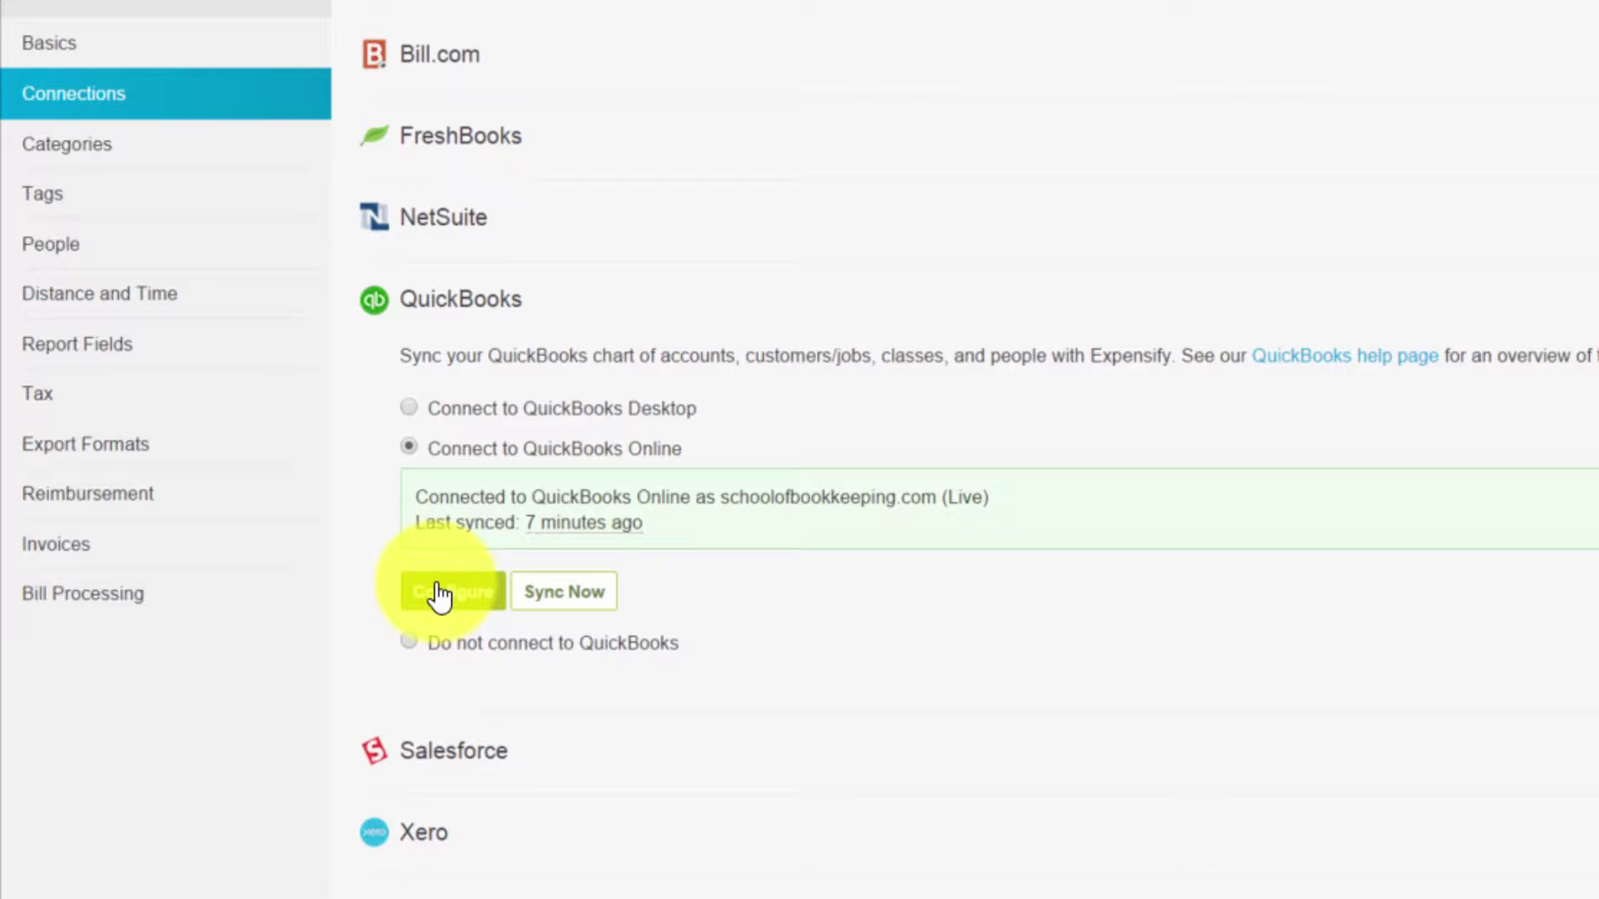
pyautogui.scroll(3, 708, 338)
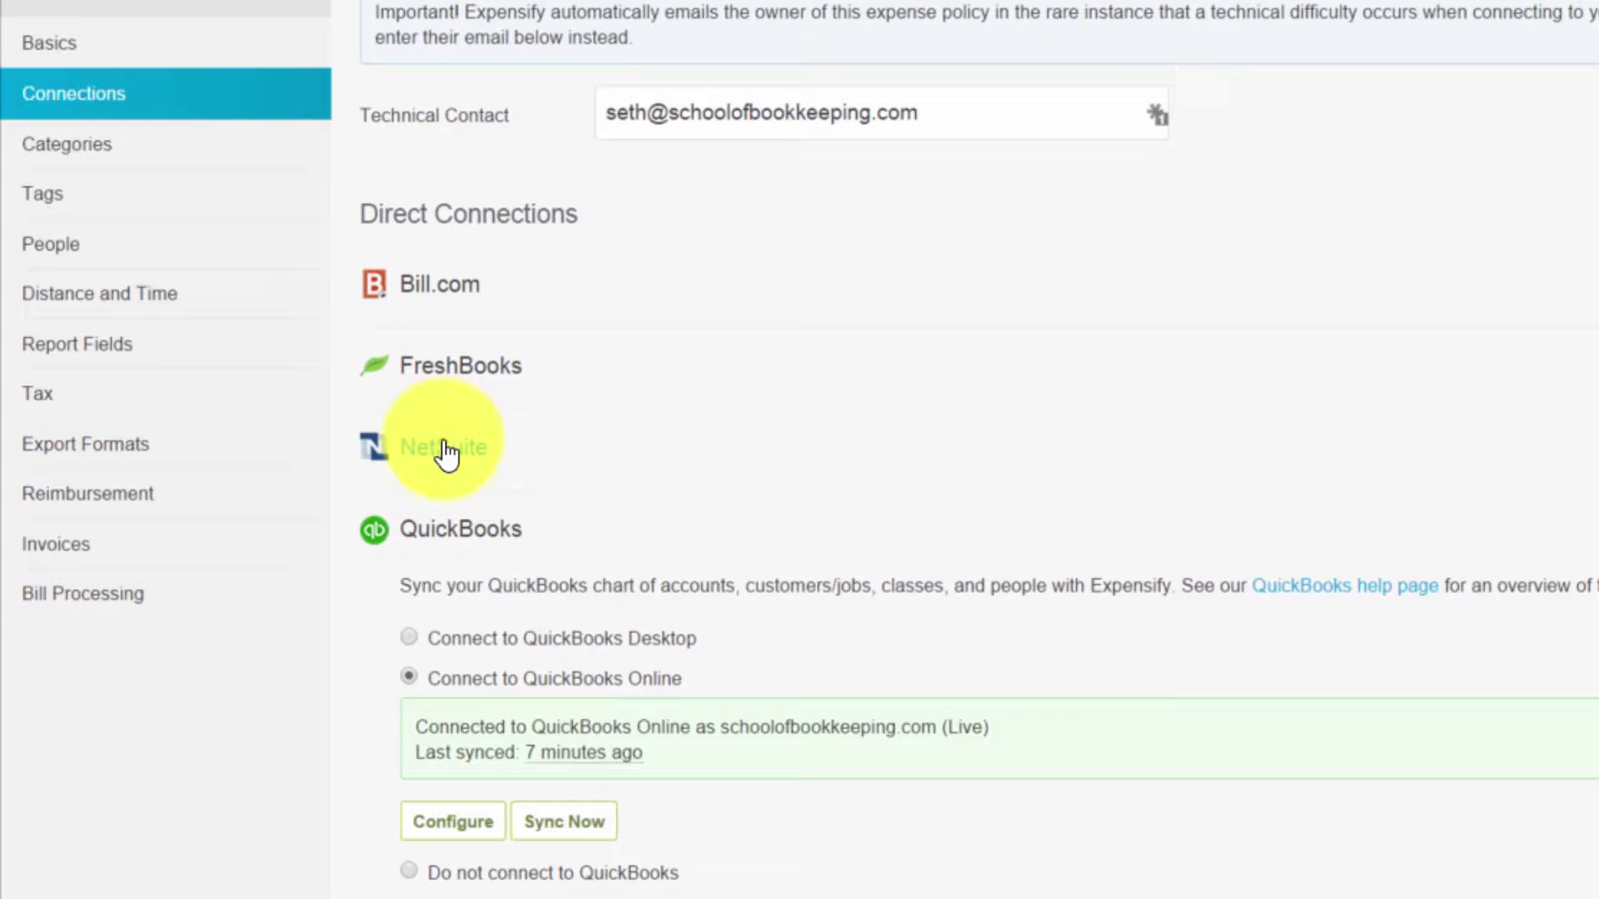
pyautogui.scroll(-6, 566, 433)
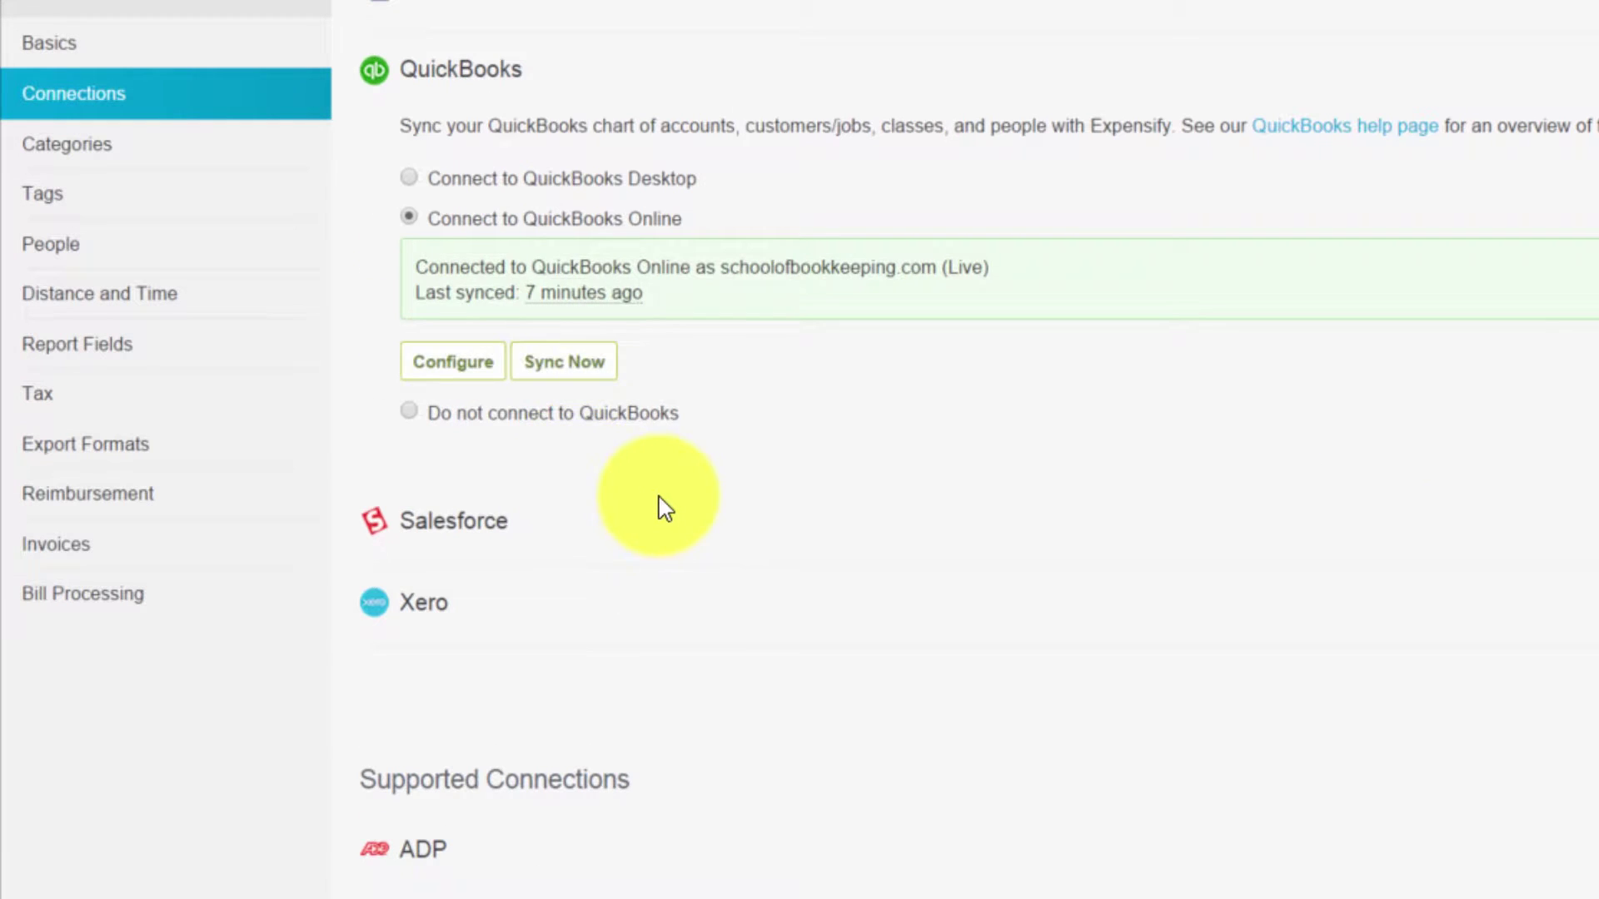
pyautogui.scroll(-2, 448, 622)
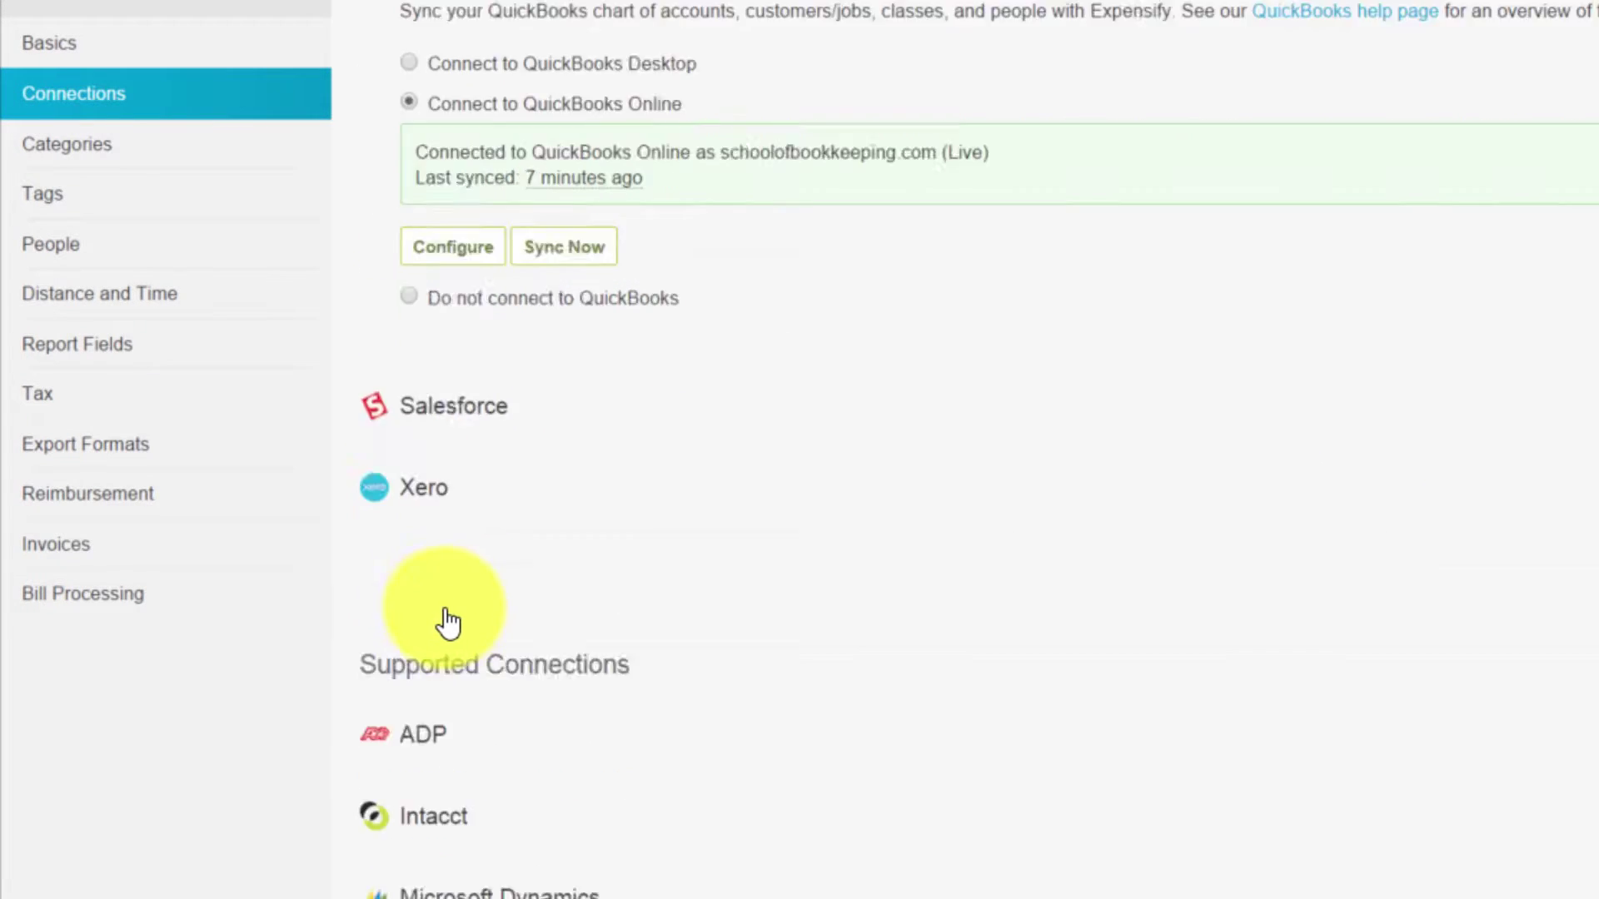
pyautogui.scroll(-3, 448, 623)
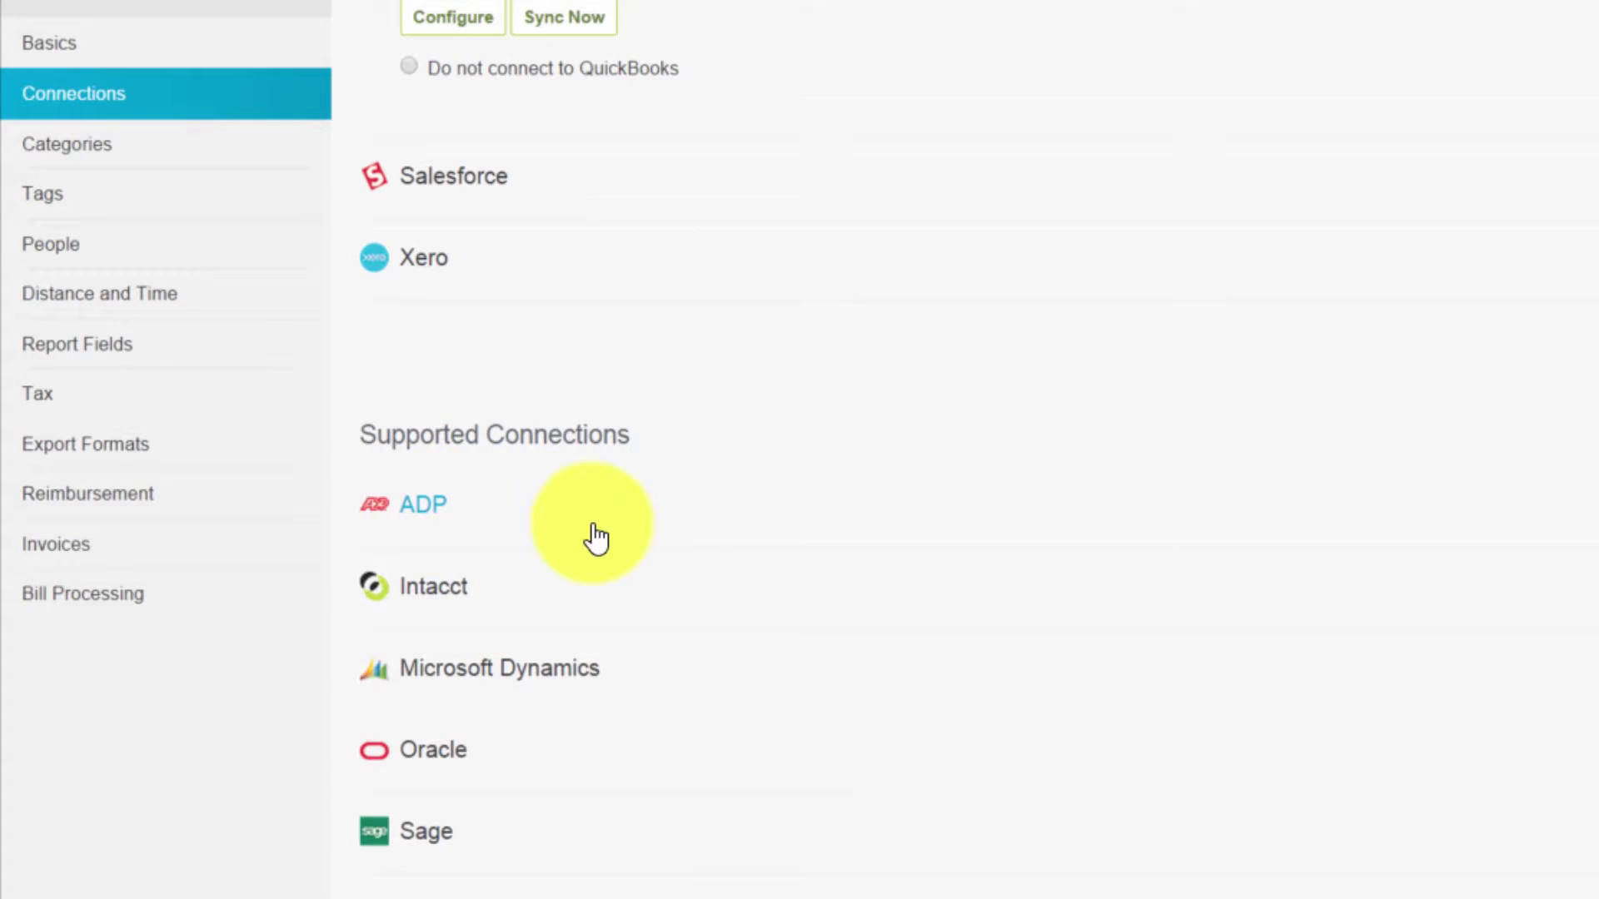
pyautogui.scroll(-1, 596, 538)
pyautogui.scroll(-1, 596, 538)
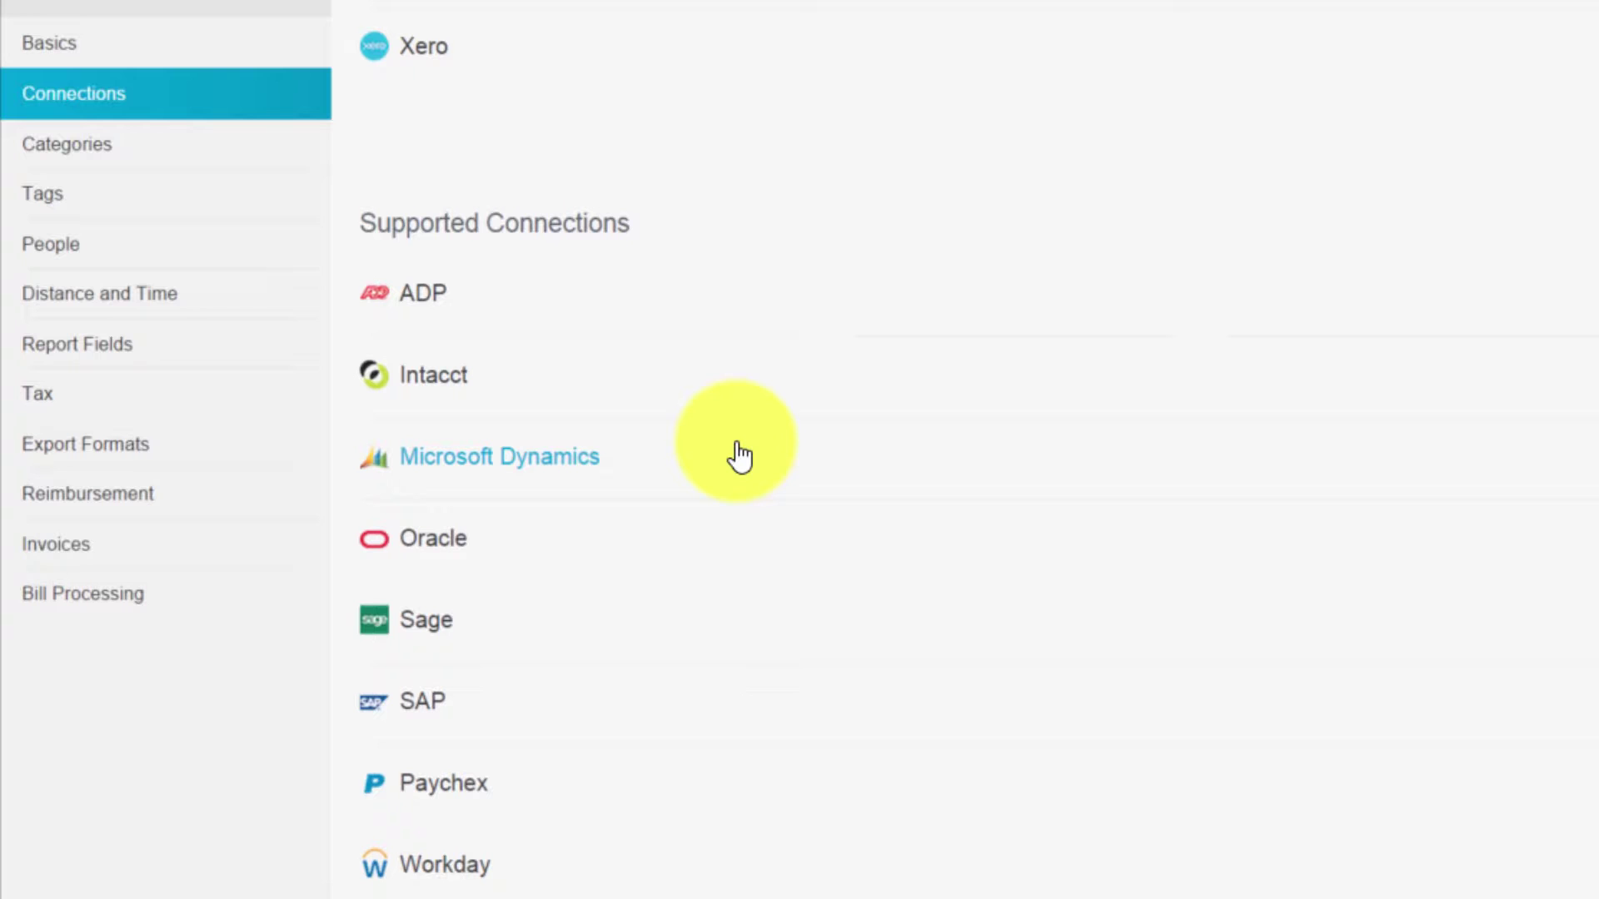
# Show the policy's expense categories beside QuickBooks Online's Chart of Accounts
pyautogui.scroll(10, 728, 443)
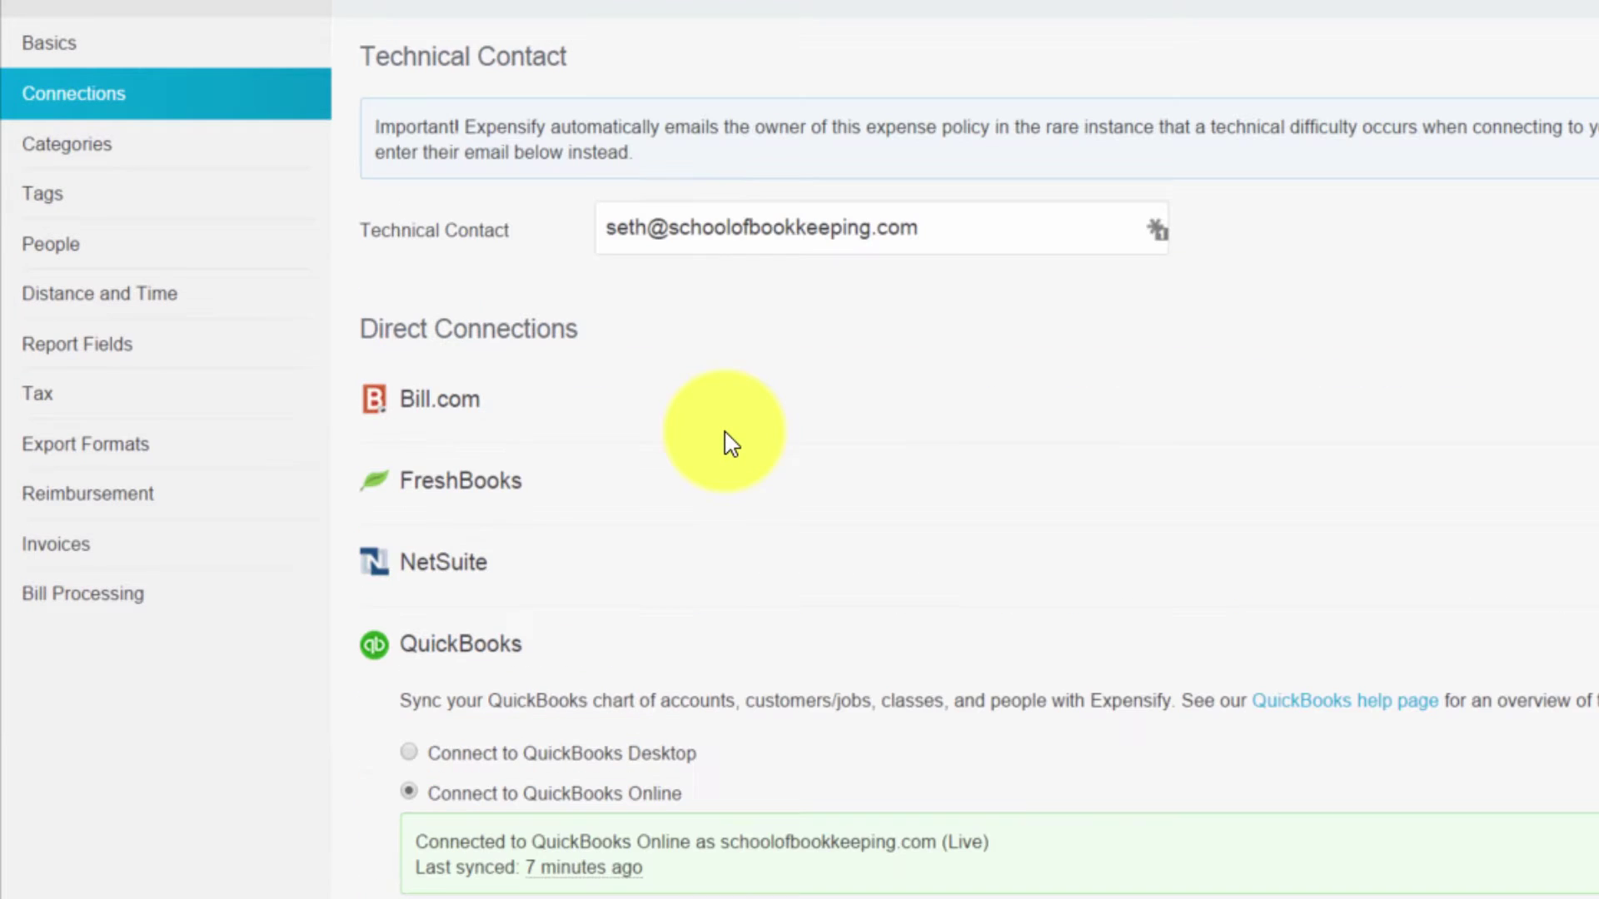
pyautogui.click(65, 150)
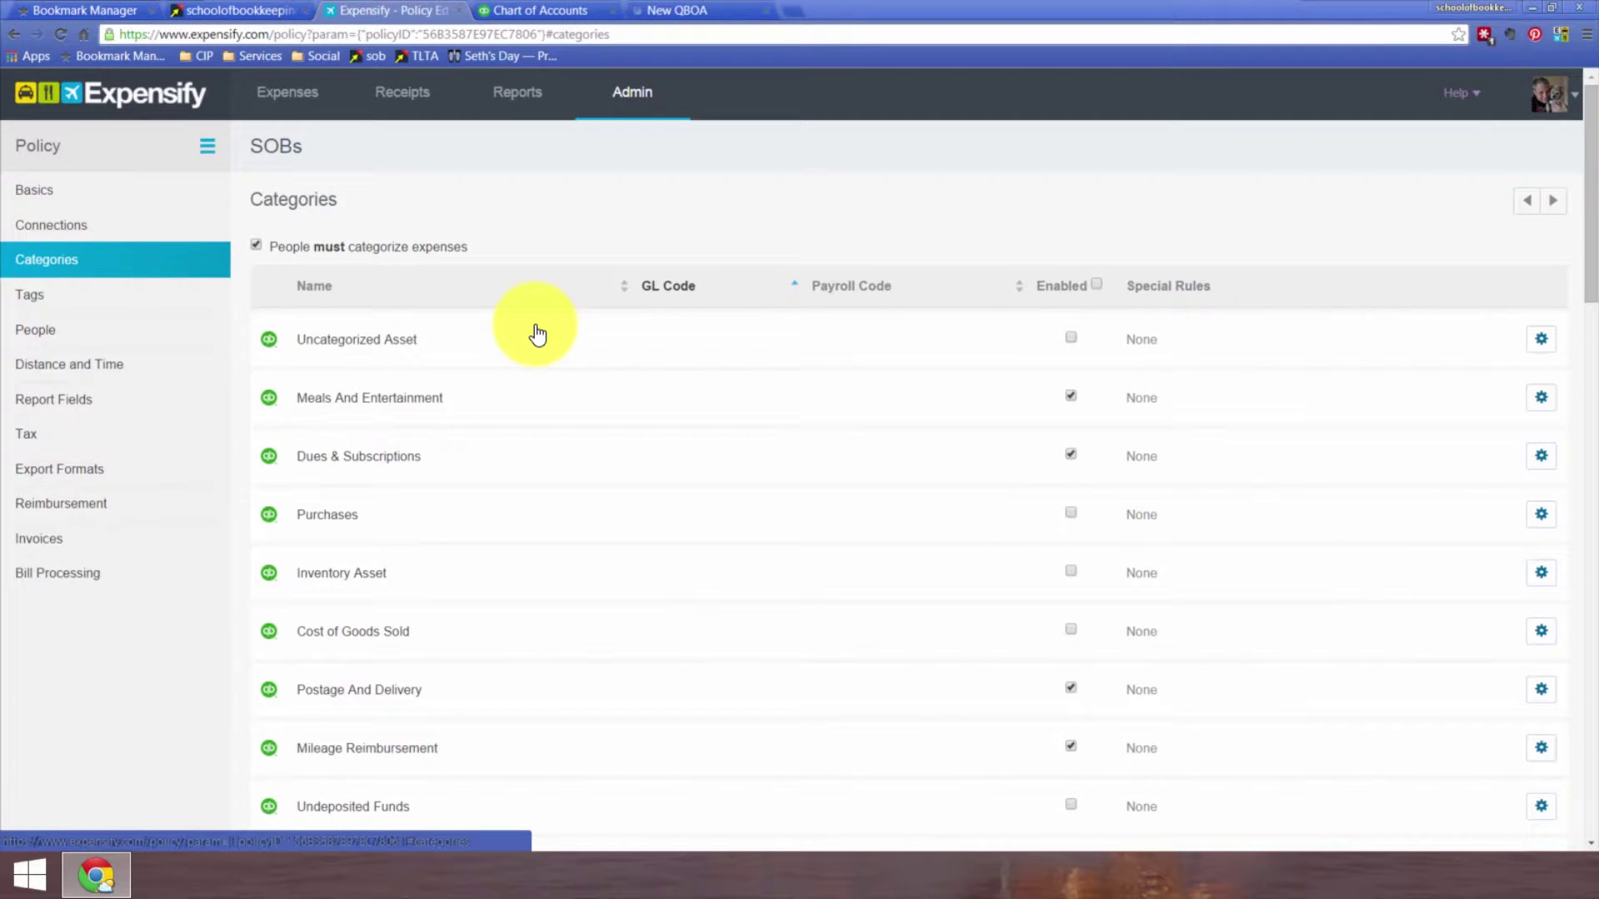
pyautogui.click(552, 7)
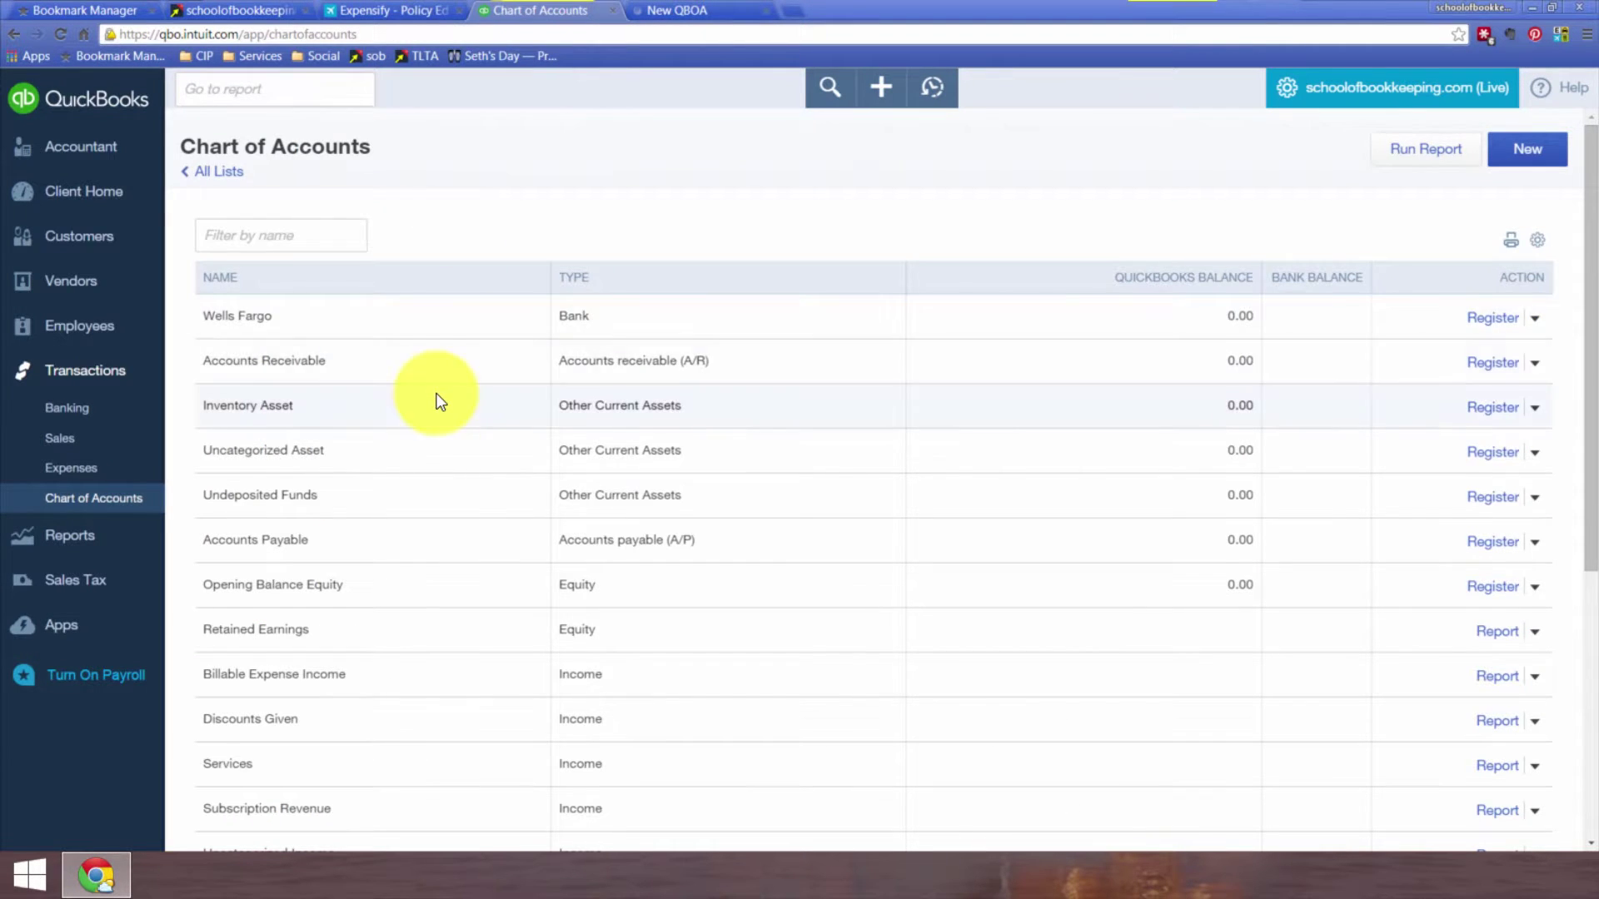
pyautogui.scroll(-5, 443, 404)
pyautogui.scroll(1, 443, 404)
pyautogui.scroll(4, 443, 402)
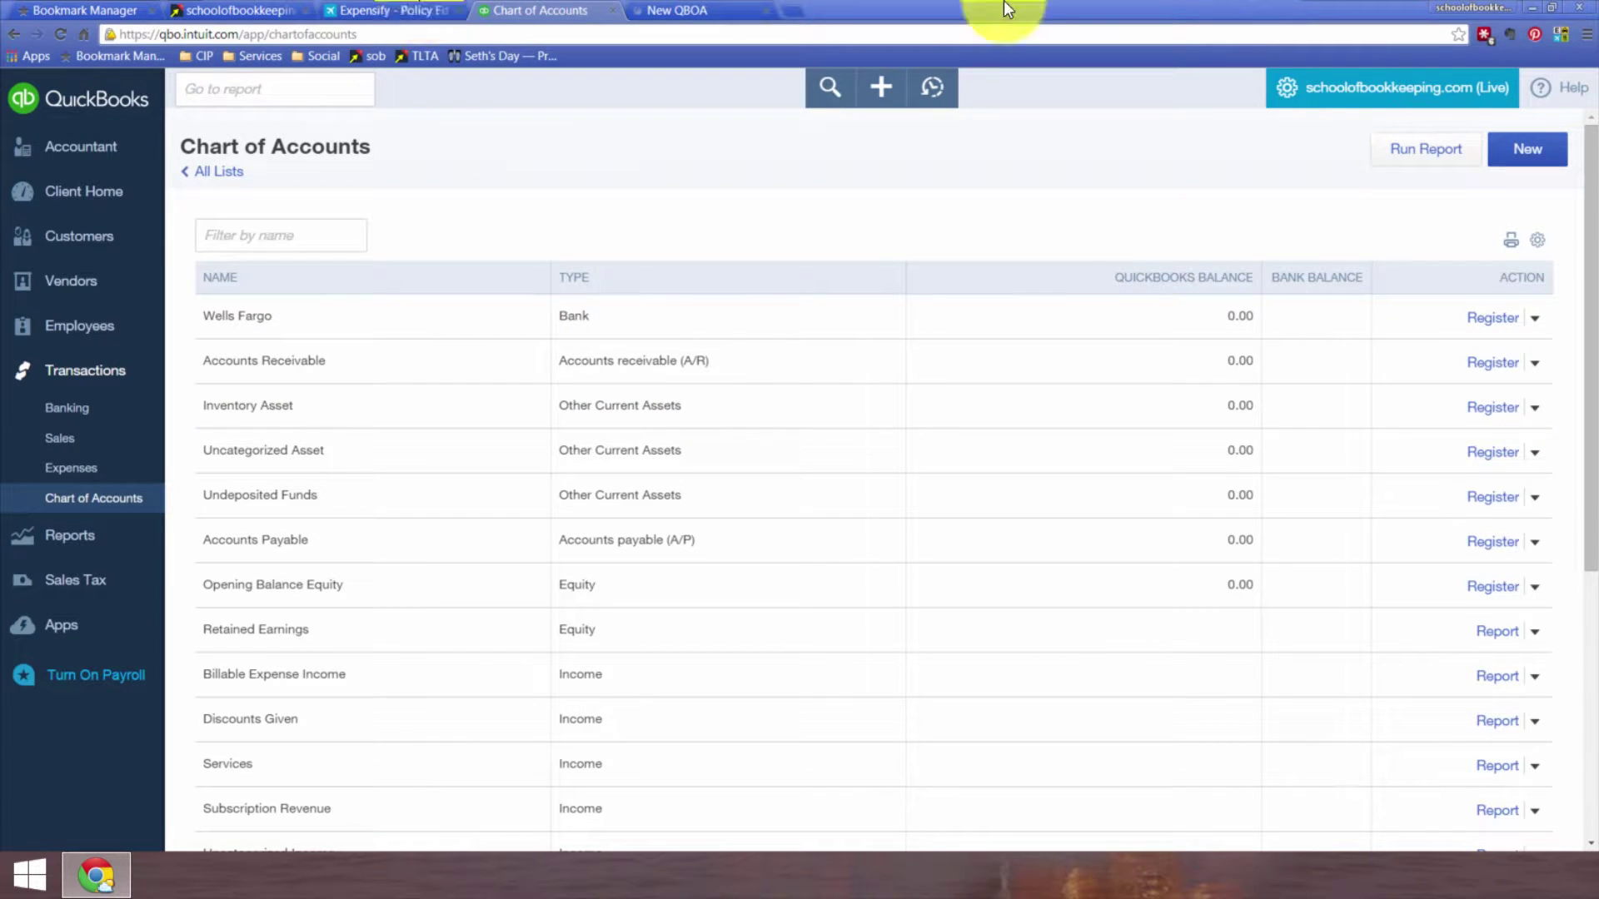
pyautogui.click(418, 10)
# Recheck the policy's Connections, Categories and Tags pages, ending back on Categories
pyautogui.click(38, 223)
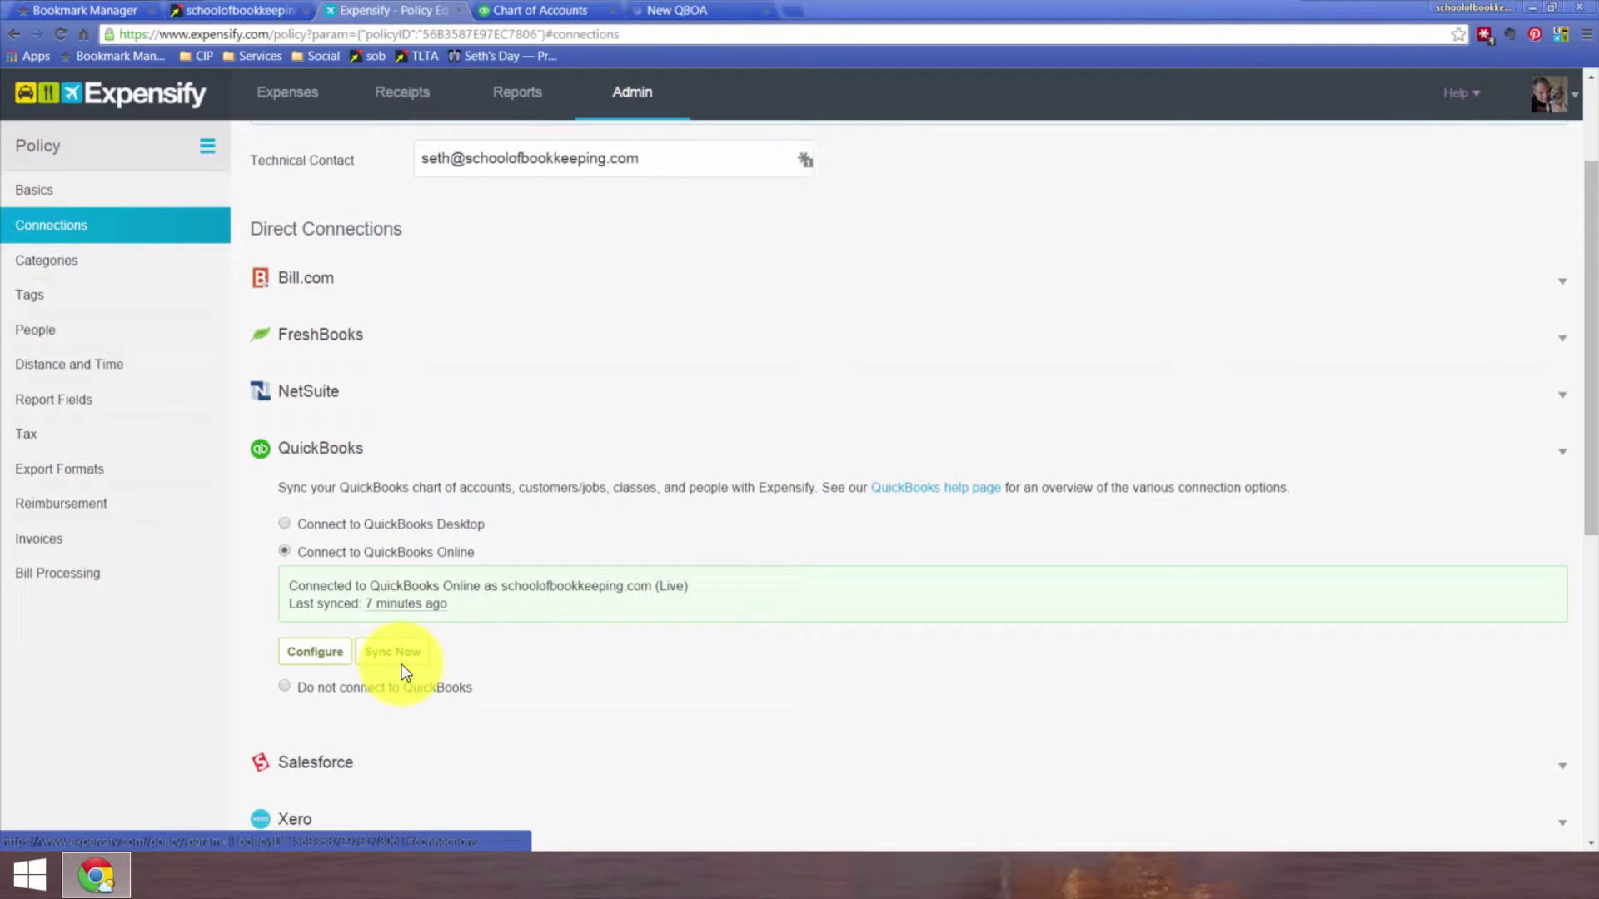
pyautogui.click(51, 260)
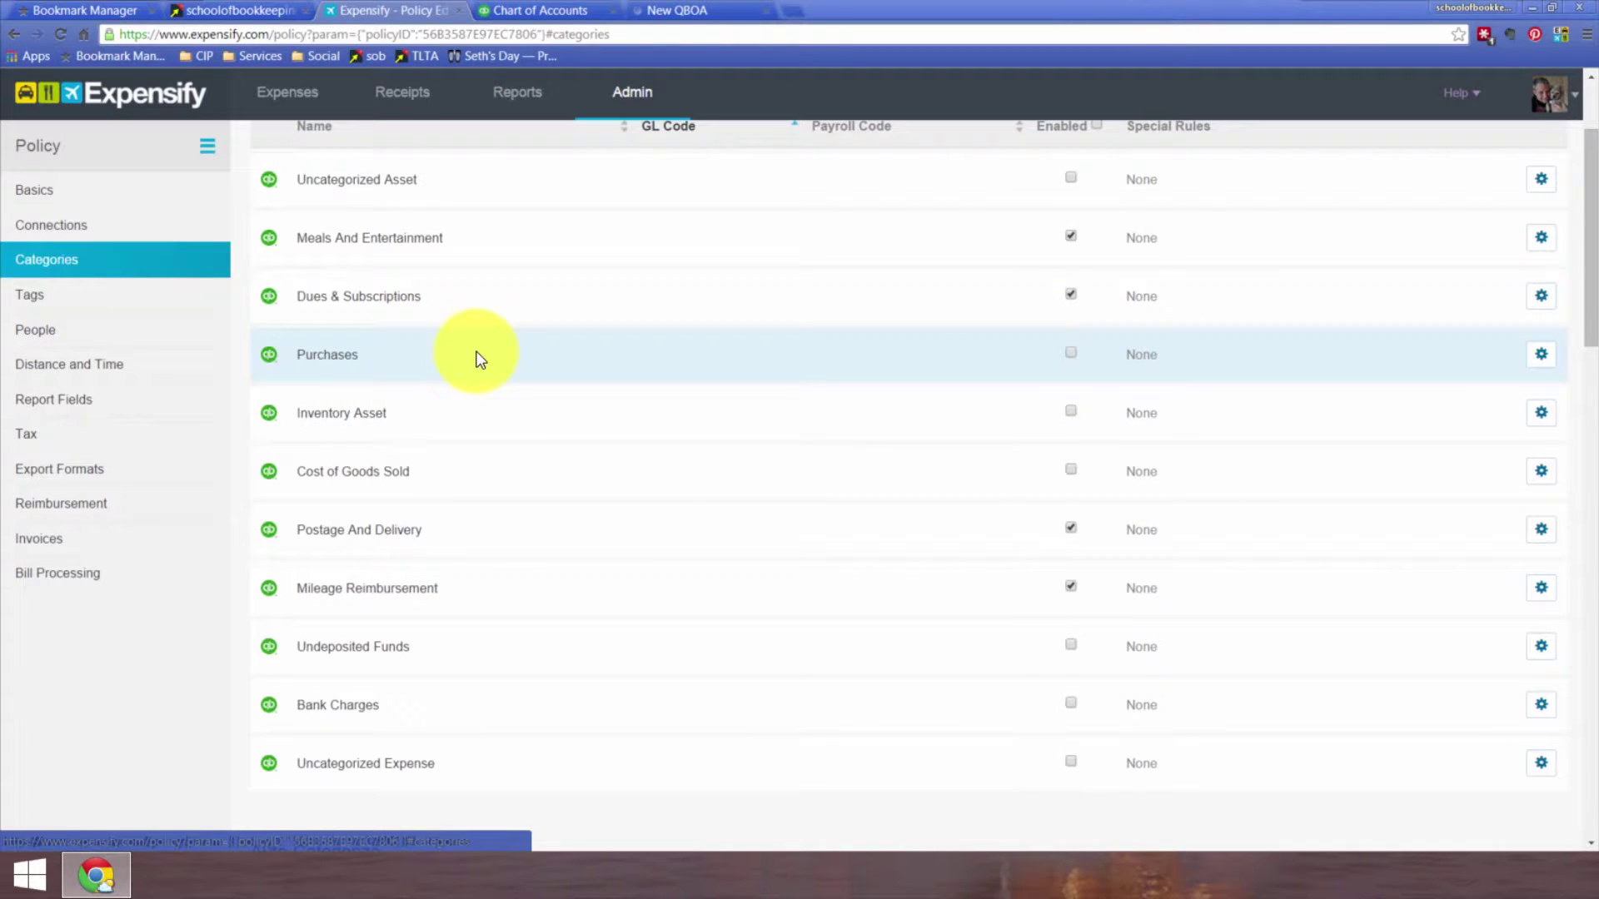
pyautogui.scroll(3, 479, 355)
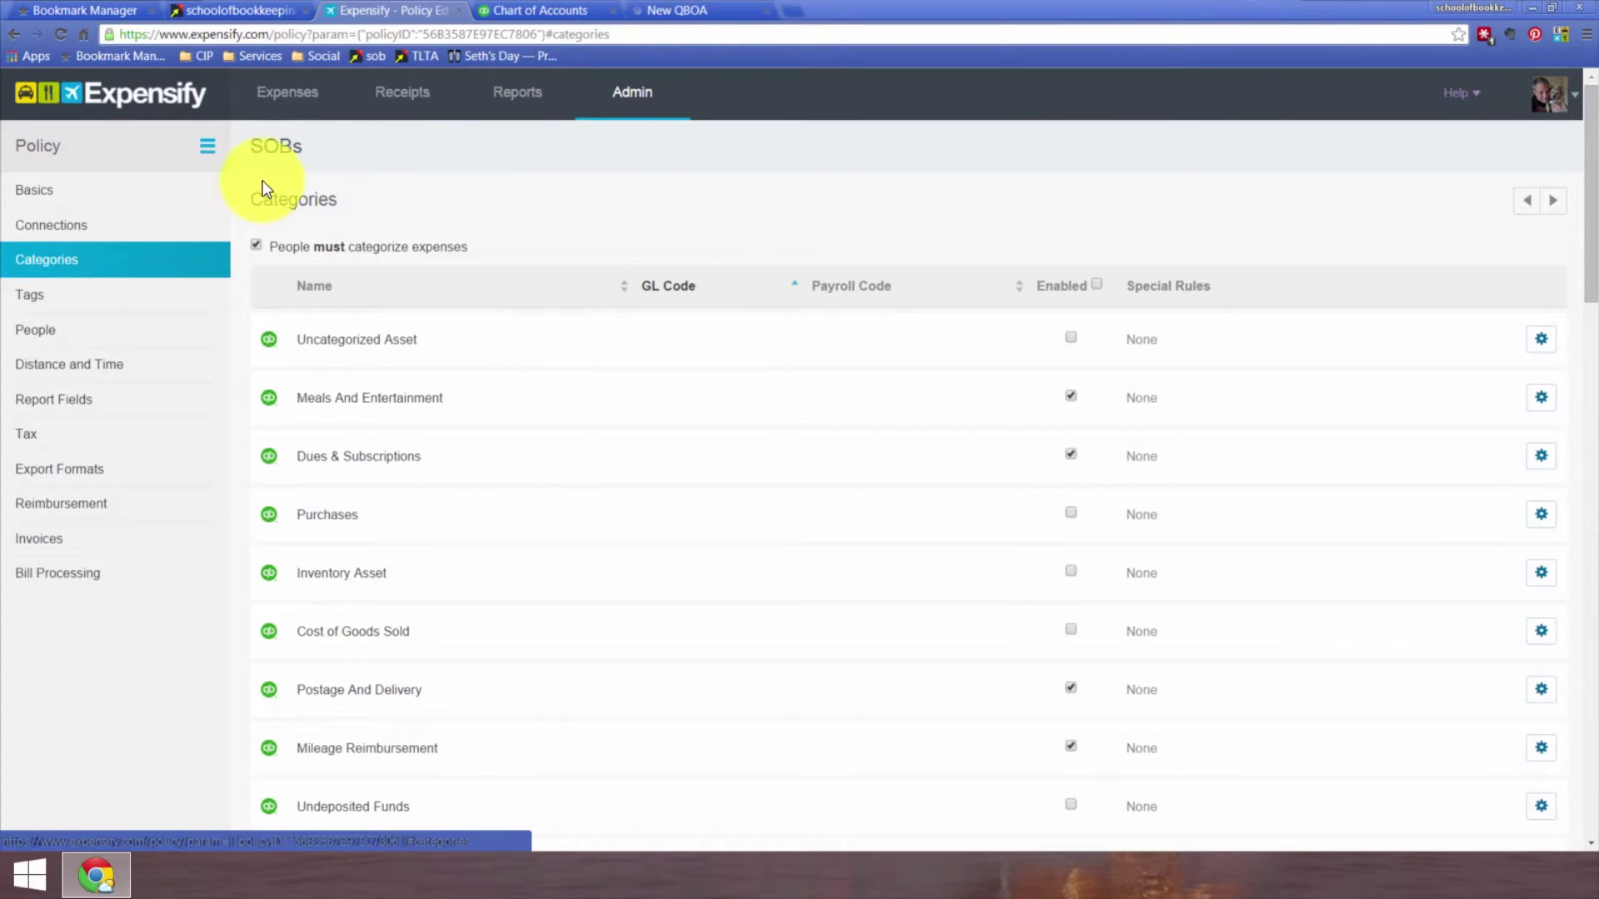
pyautogui.click(33, 299)
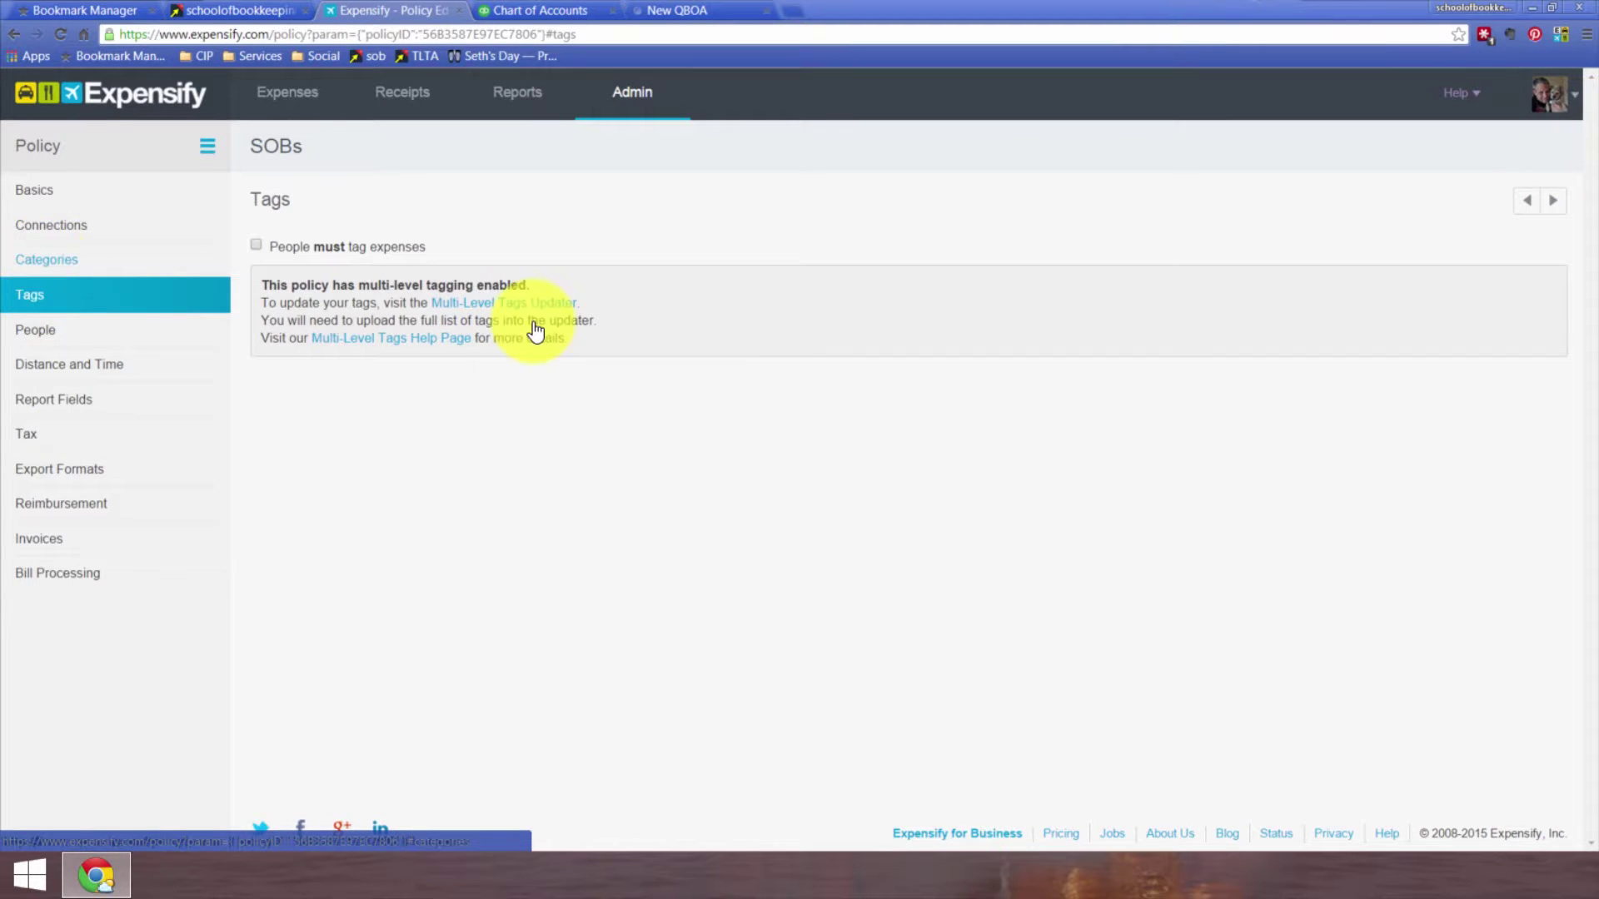
pyautogui.click(58, 263)
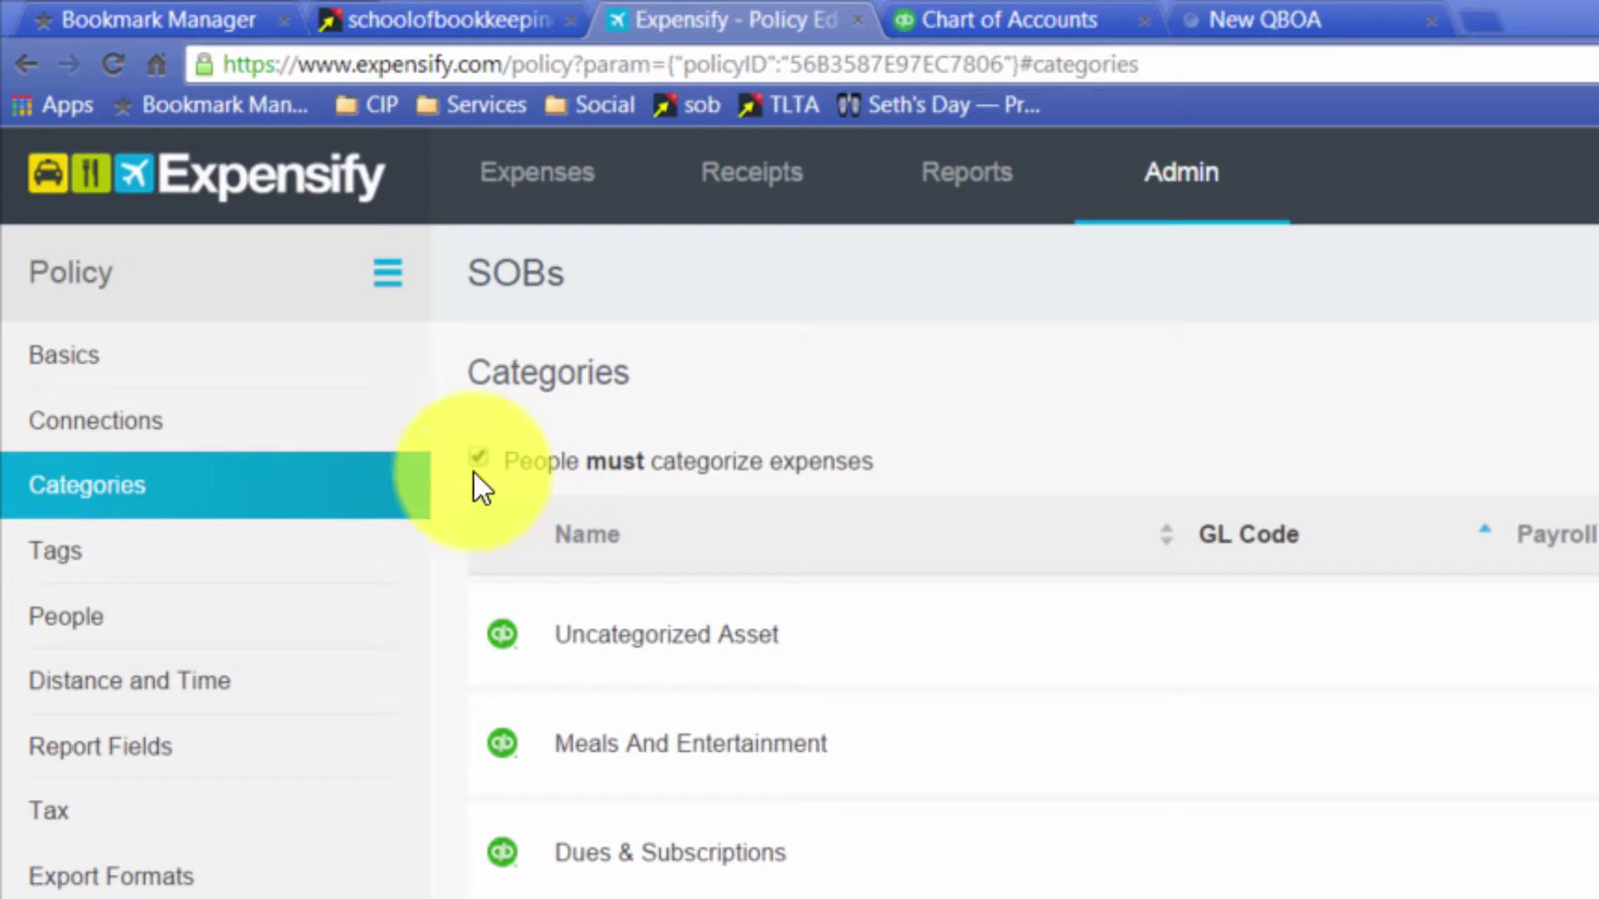
# Turn on 'People must tag expenses' for the SOBs policy, then revisit Connections
pyautogui.click(68, 558)
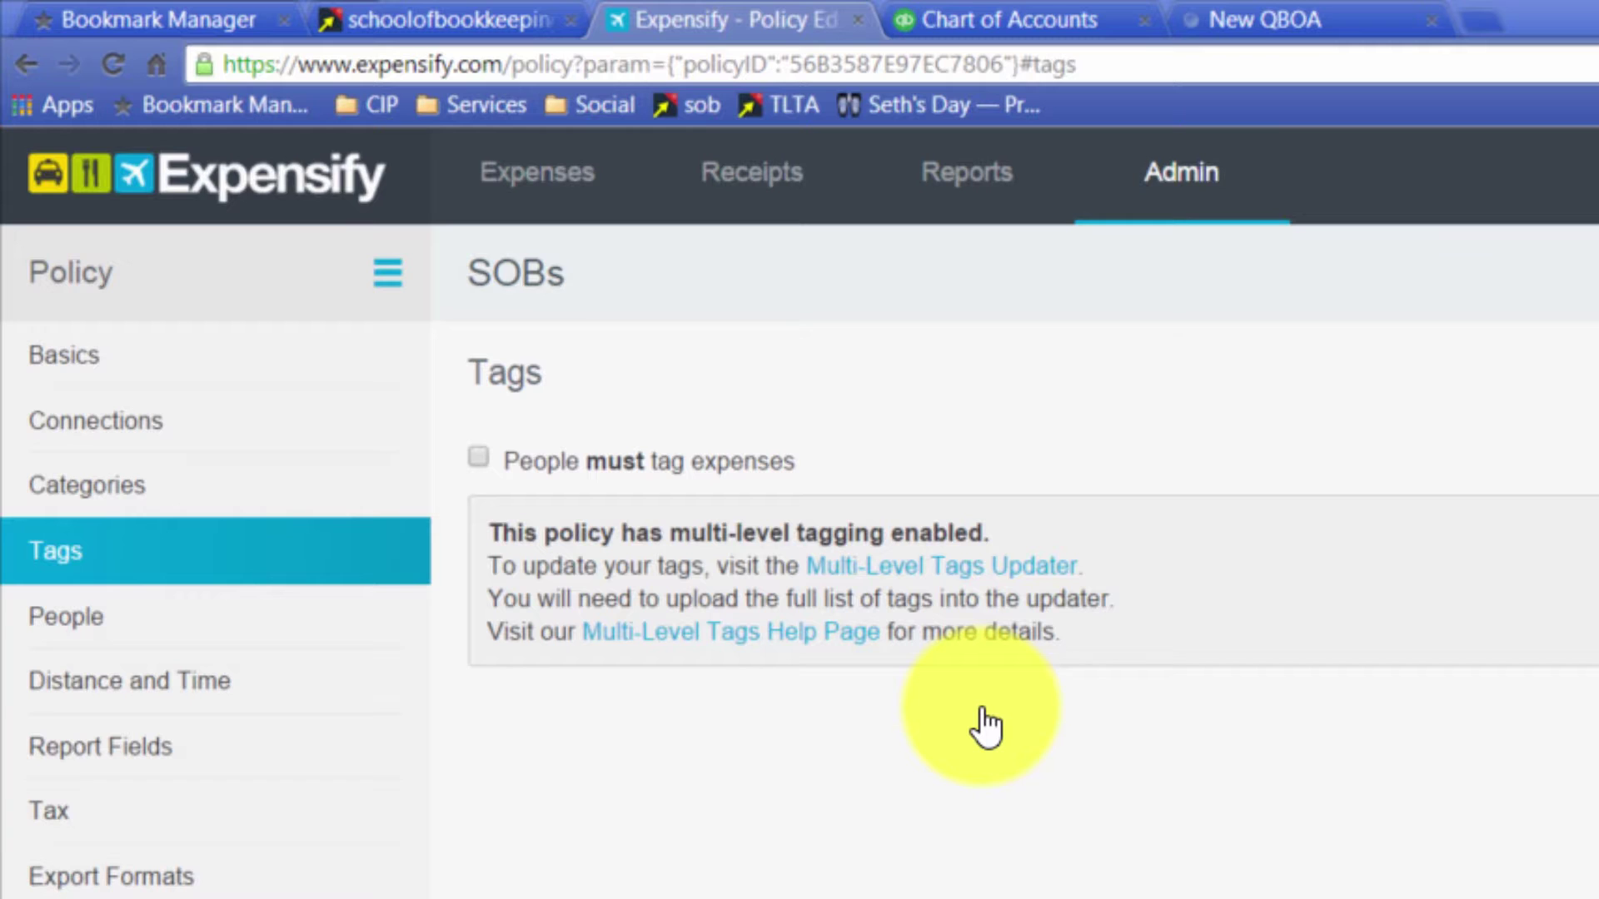
pyautogui.click(478, 457)
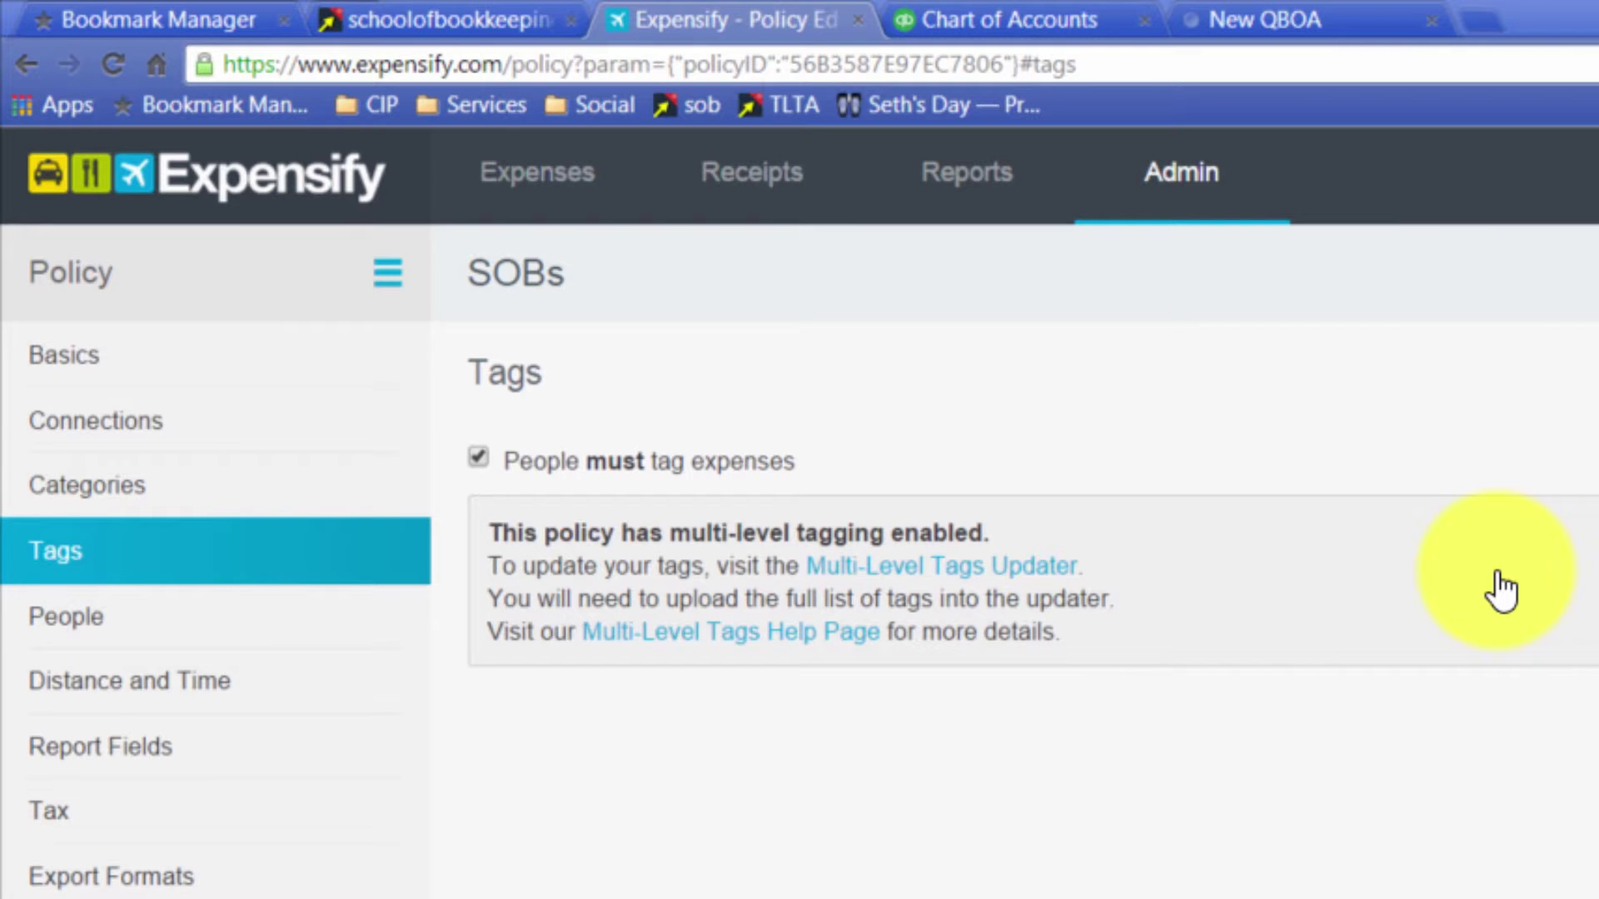
pyautogui.click(123, 426)
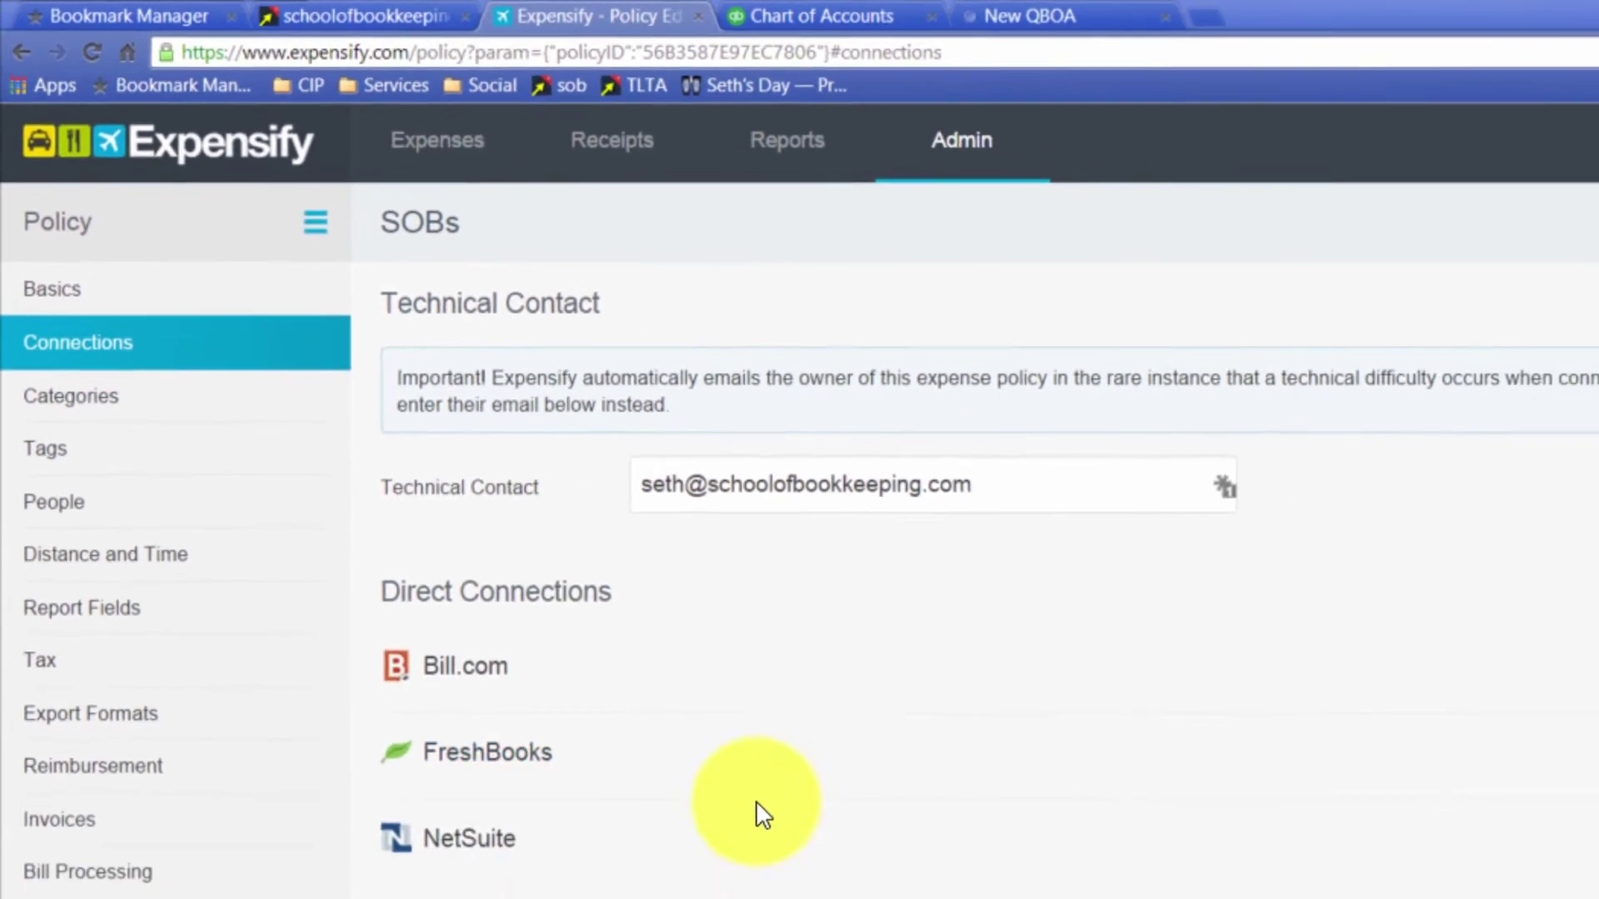
# Review the QuickBooks Online sync import and export options, then go to People
pyautogui.scroll(-4, 762, 812)
pyautogui.click(472, 737)
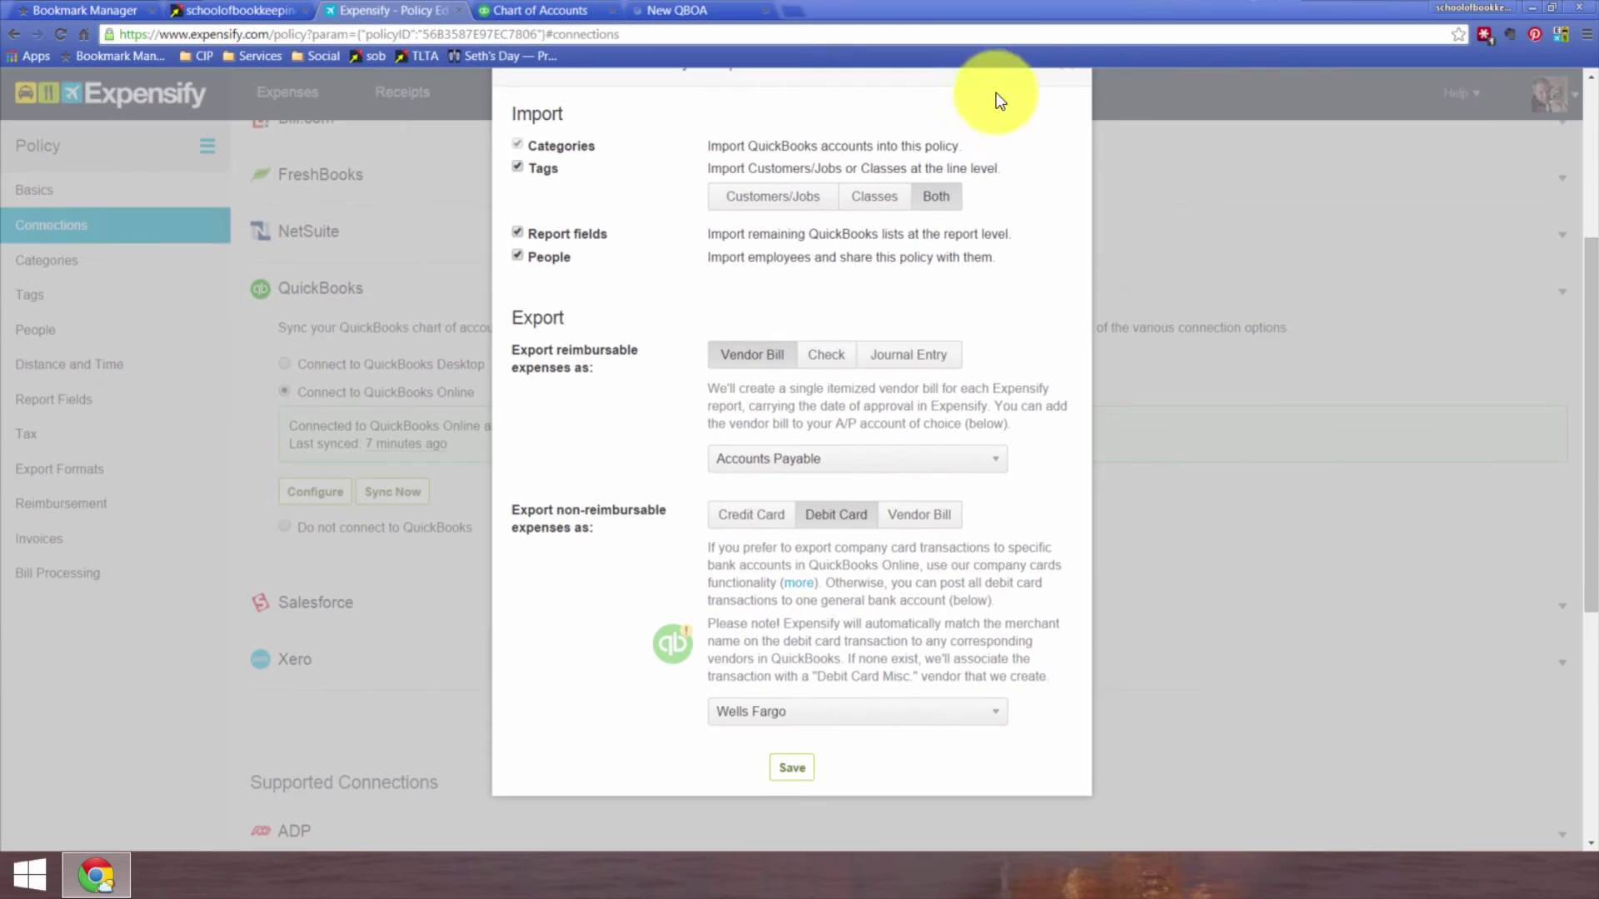
pyautogui.scroll(3, 1246, 332)
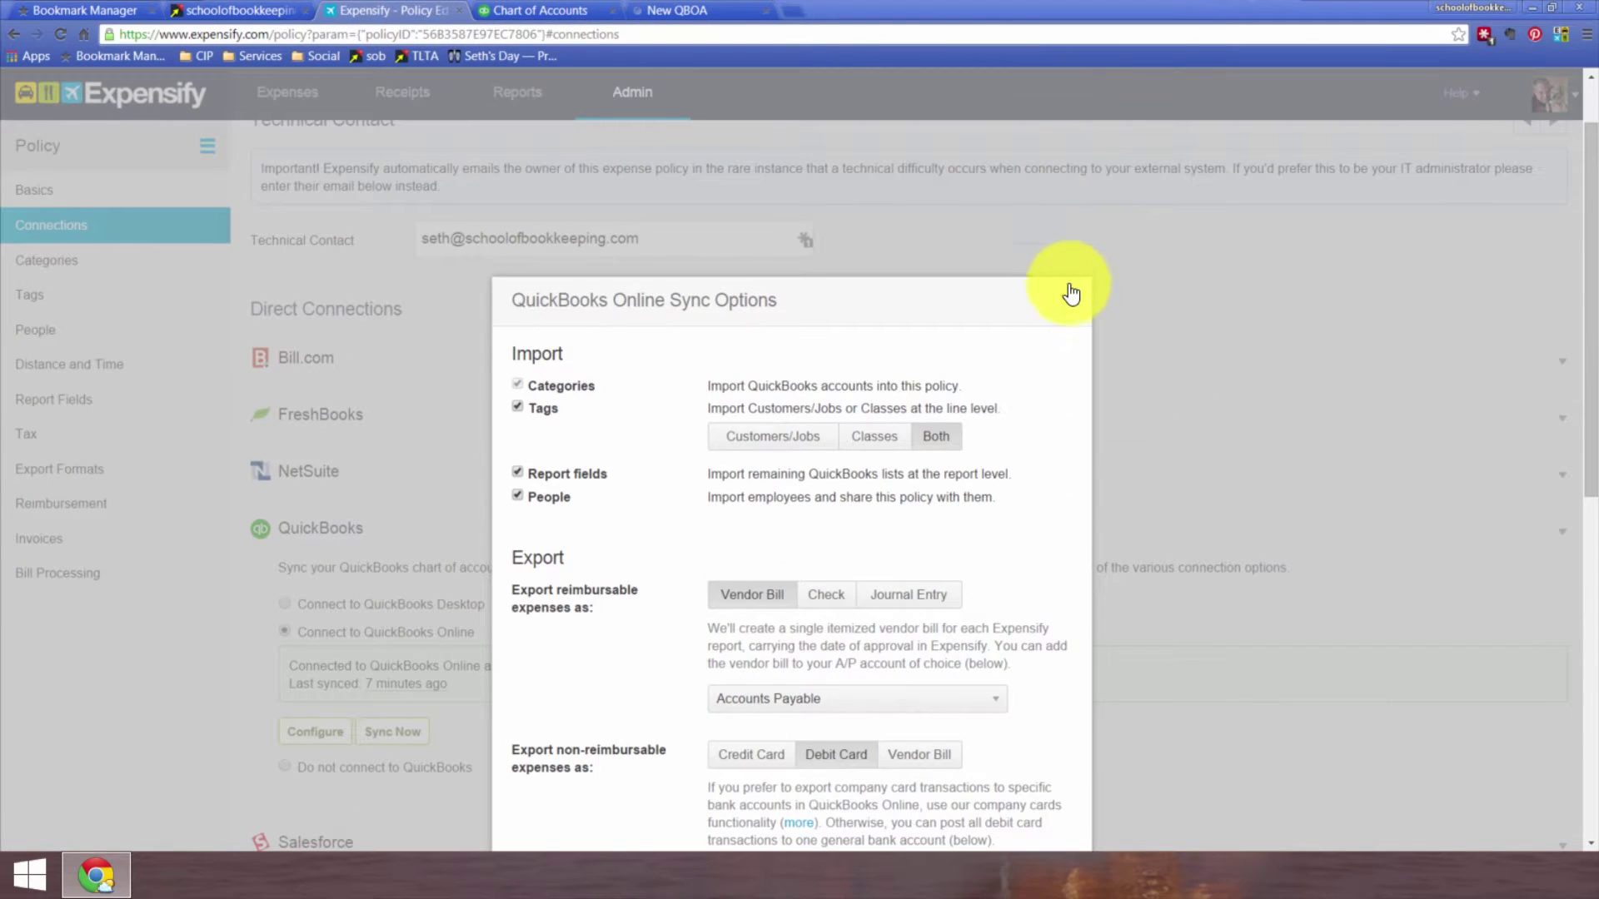
pyautogui.press('Escape')
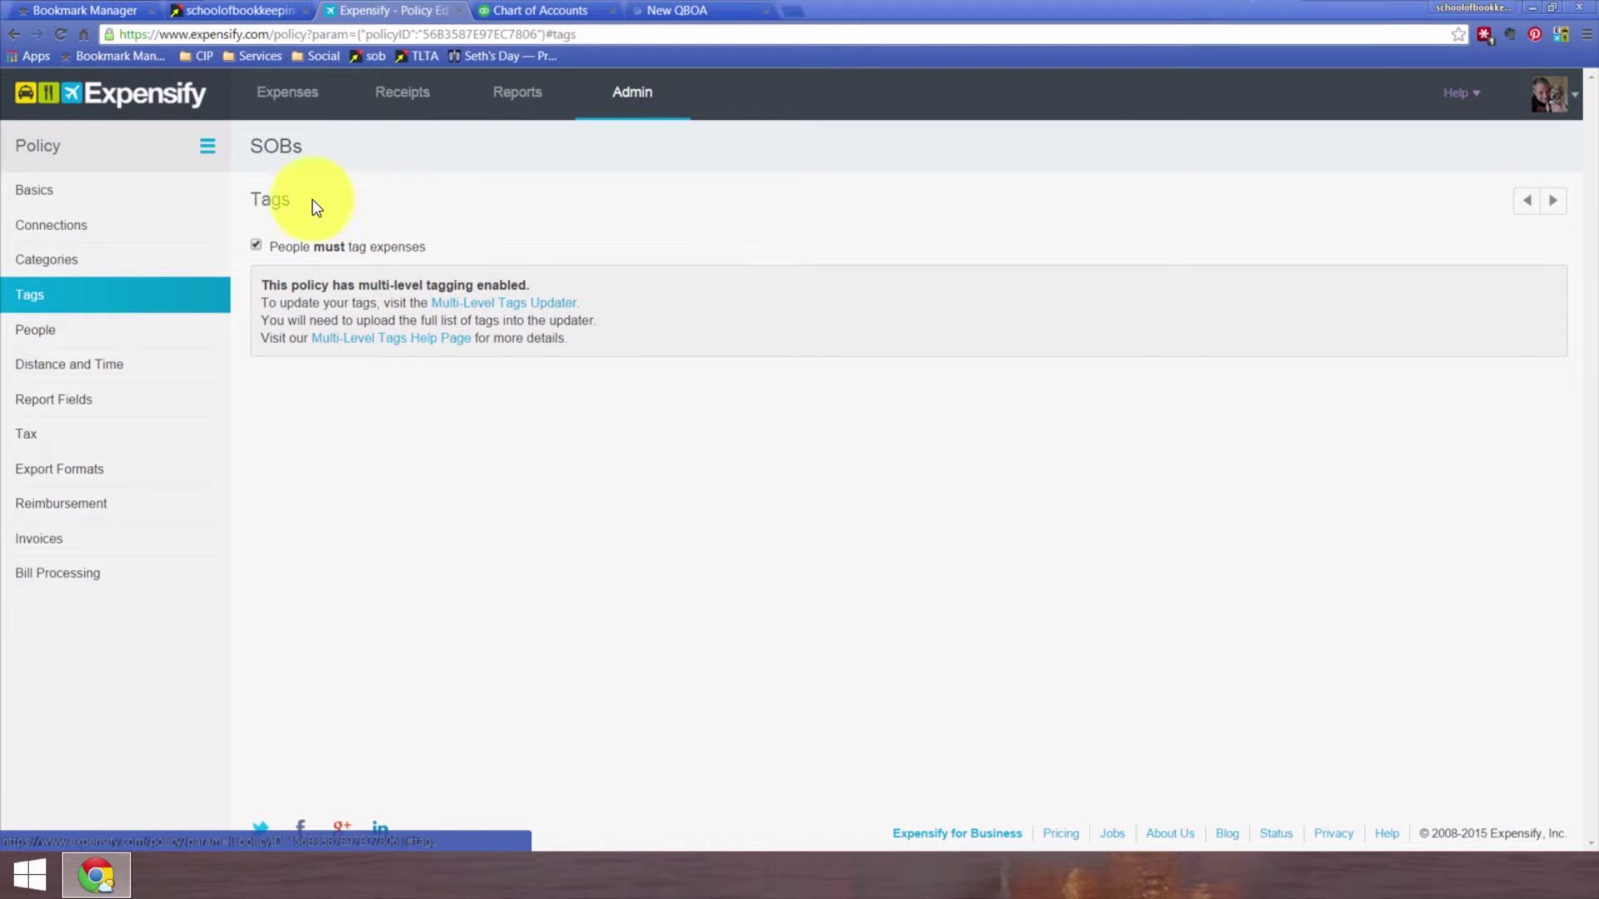
pyautogui.click(50, 331)
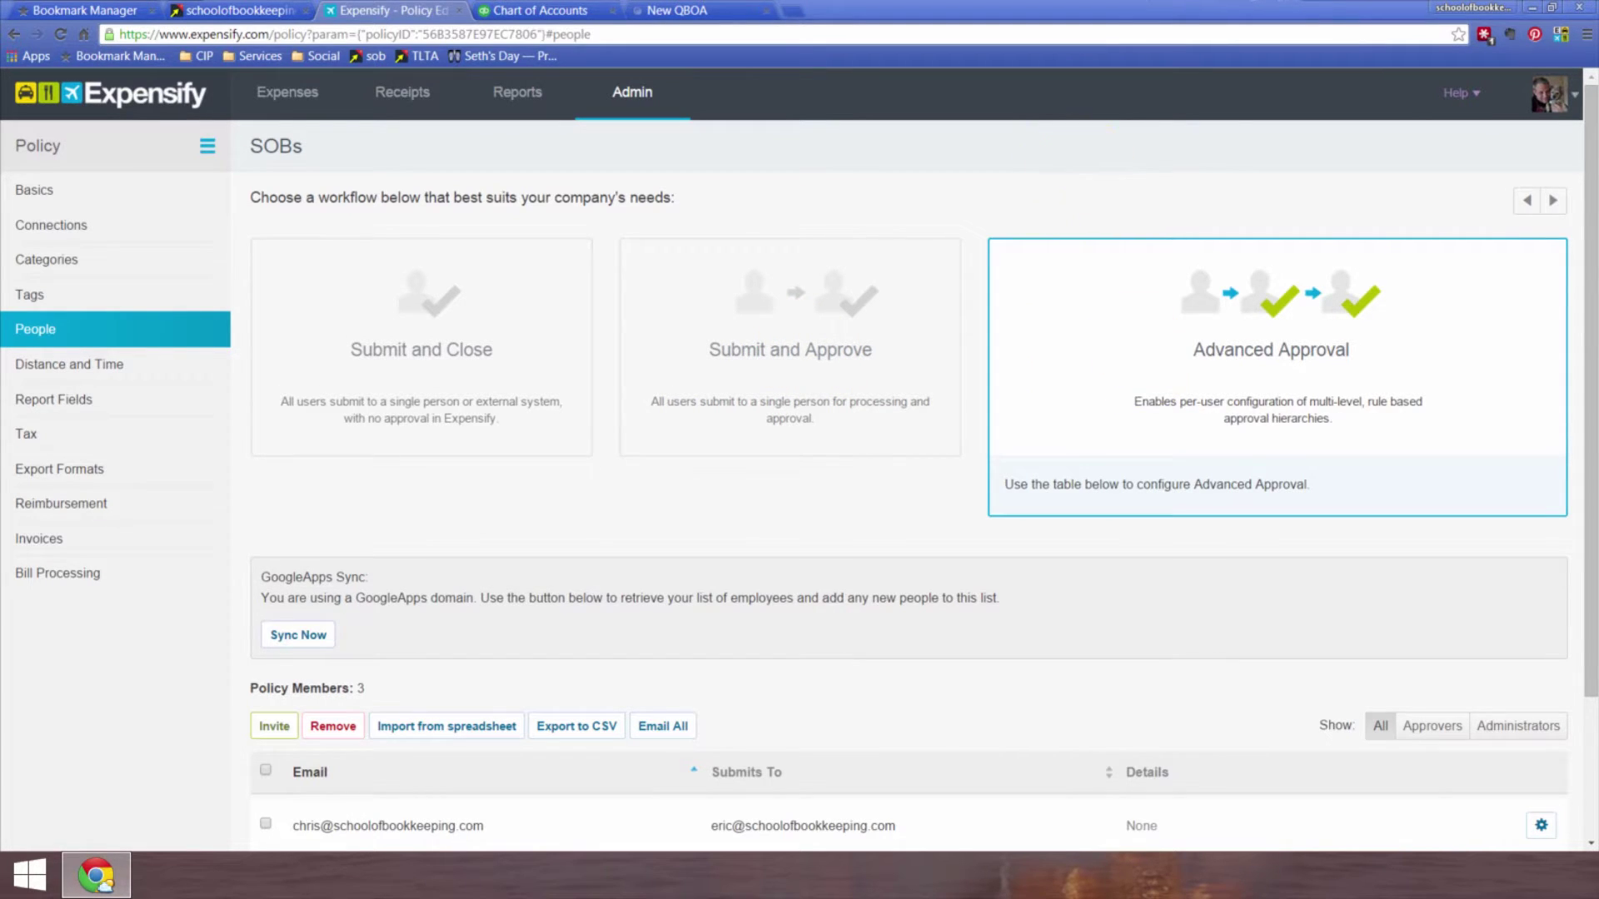
# Scroll the People page to view the SOBs submit-and-approve chain
pyautogui.scroll(-2, 1157, 444)
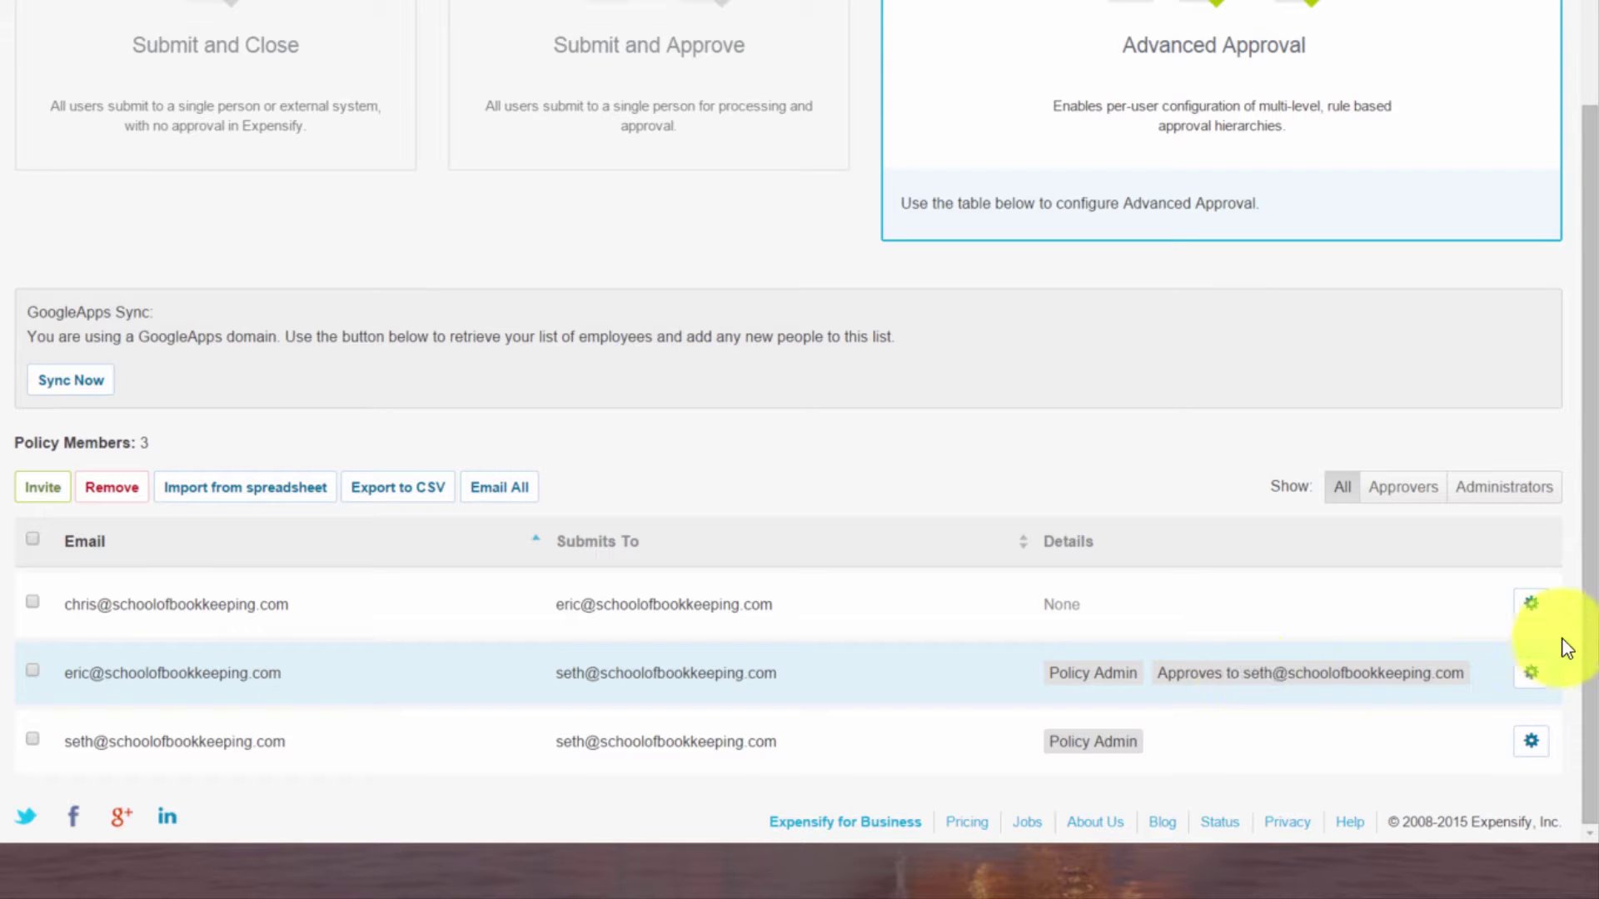
pyautogui.click(1531, 672)
# Inspect the second member's Approves to, Report Total and User ID fields
pyautogui.scroll(-5, 1529, 679)
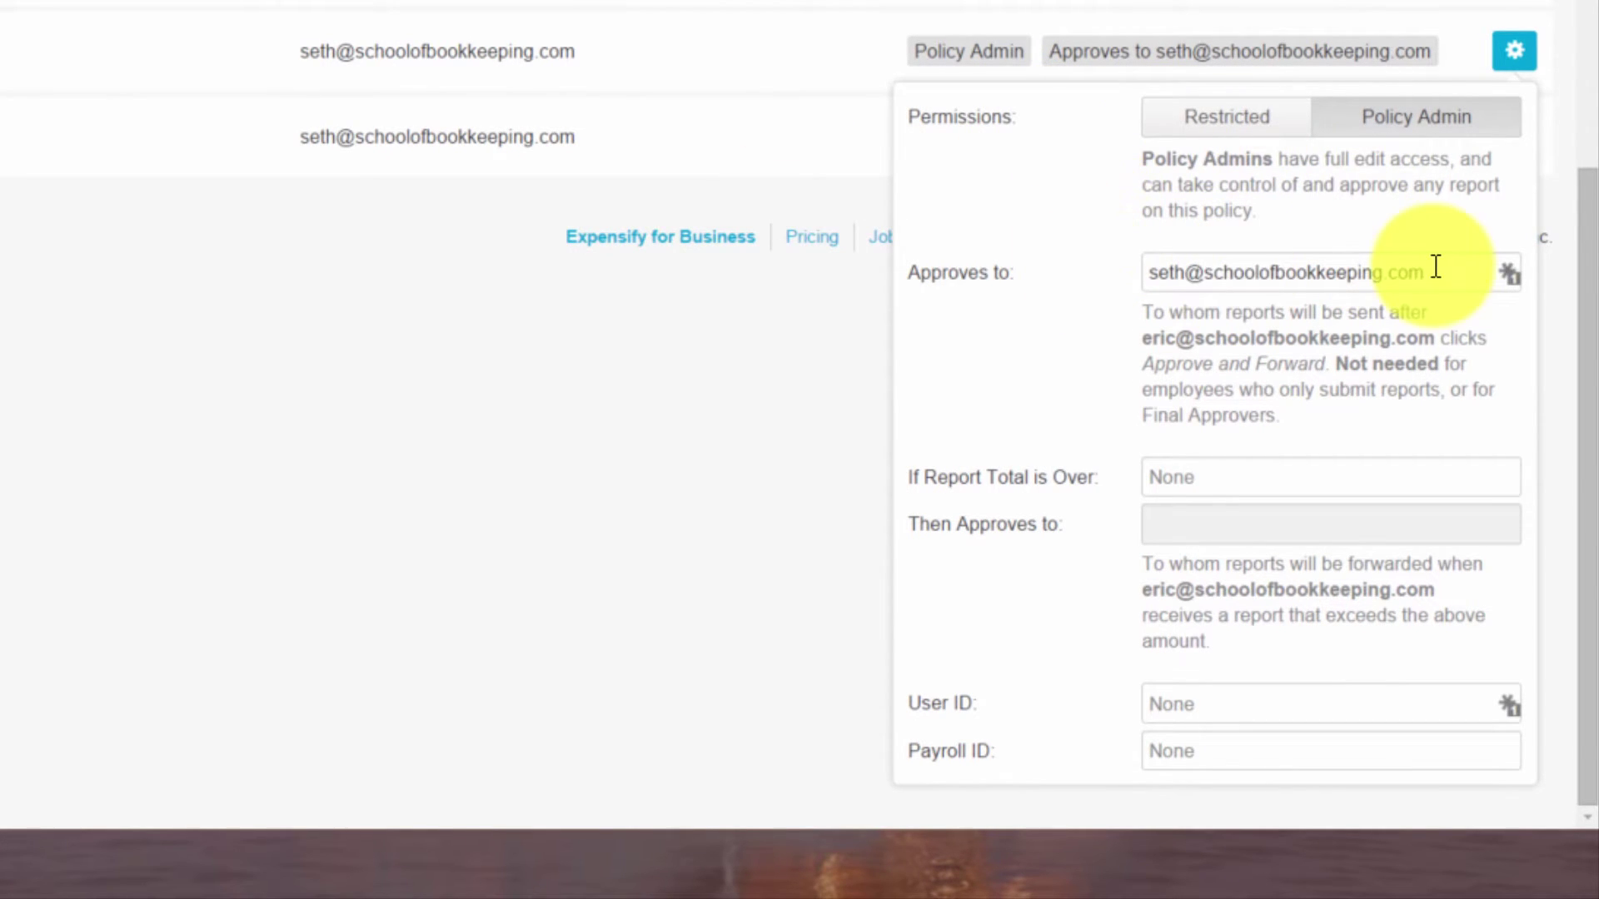
pyautogui.tripleClick(1221, 260)
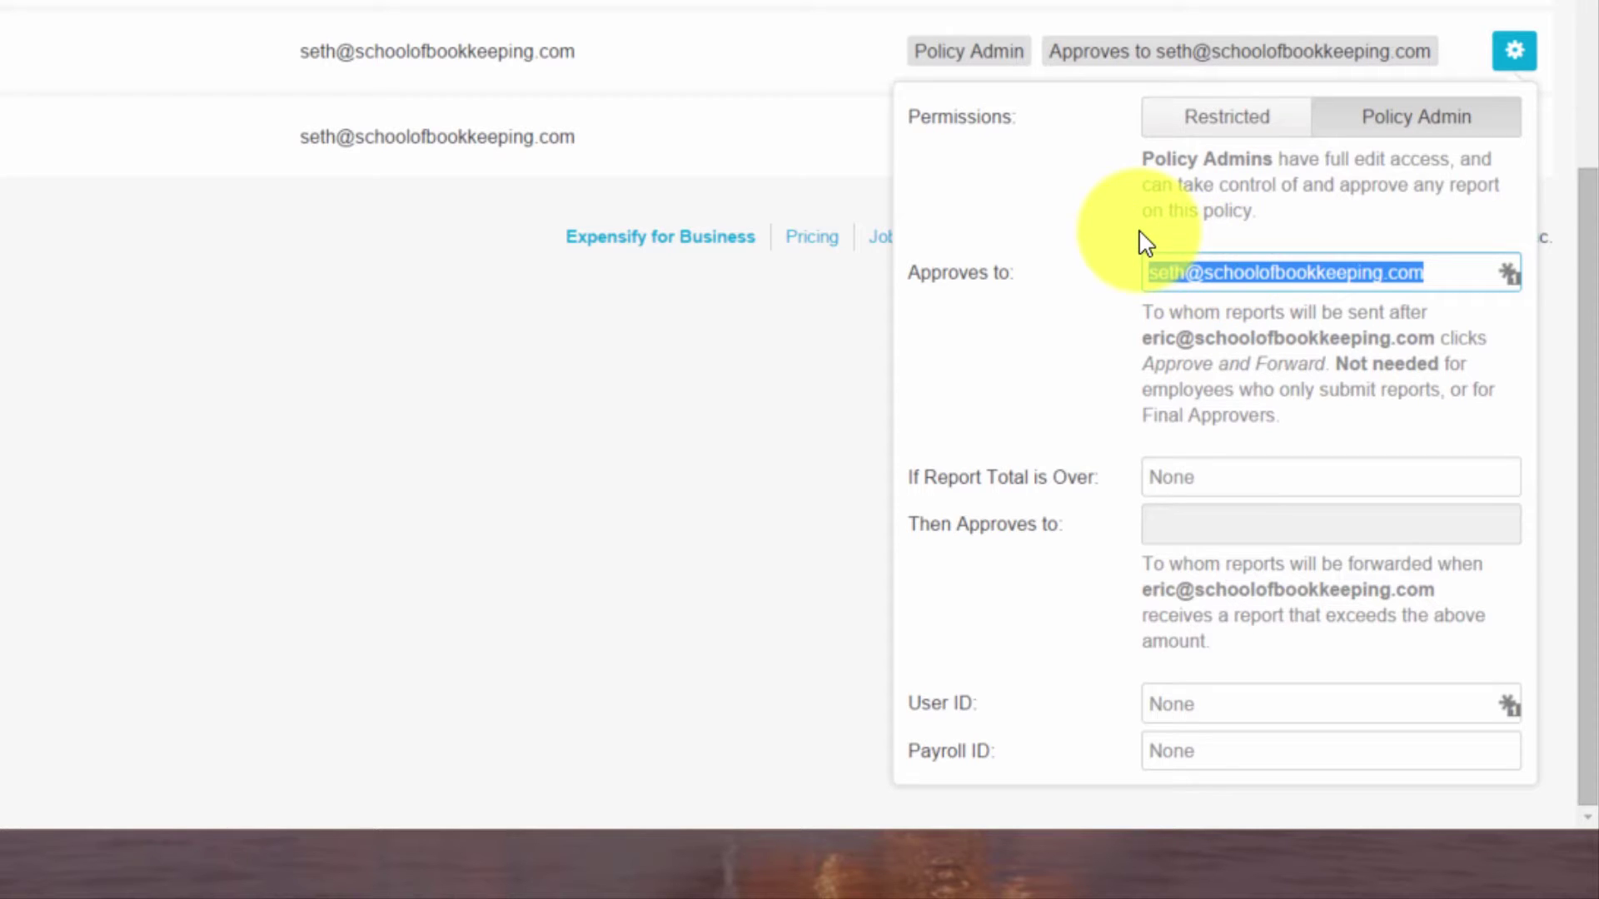
pyautogui.click(1151, 477)
pyautogui.click(1180, 477)
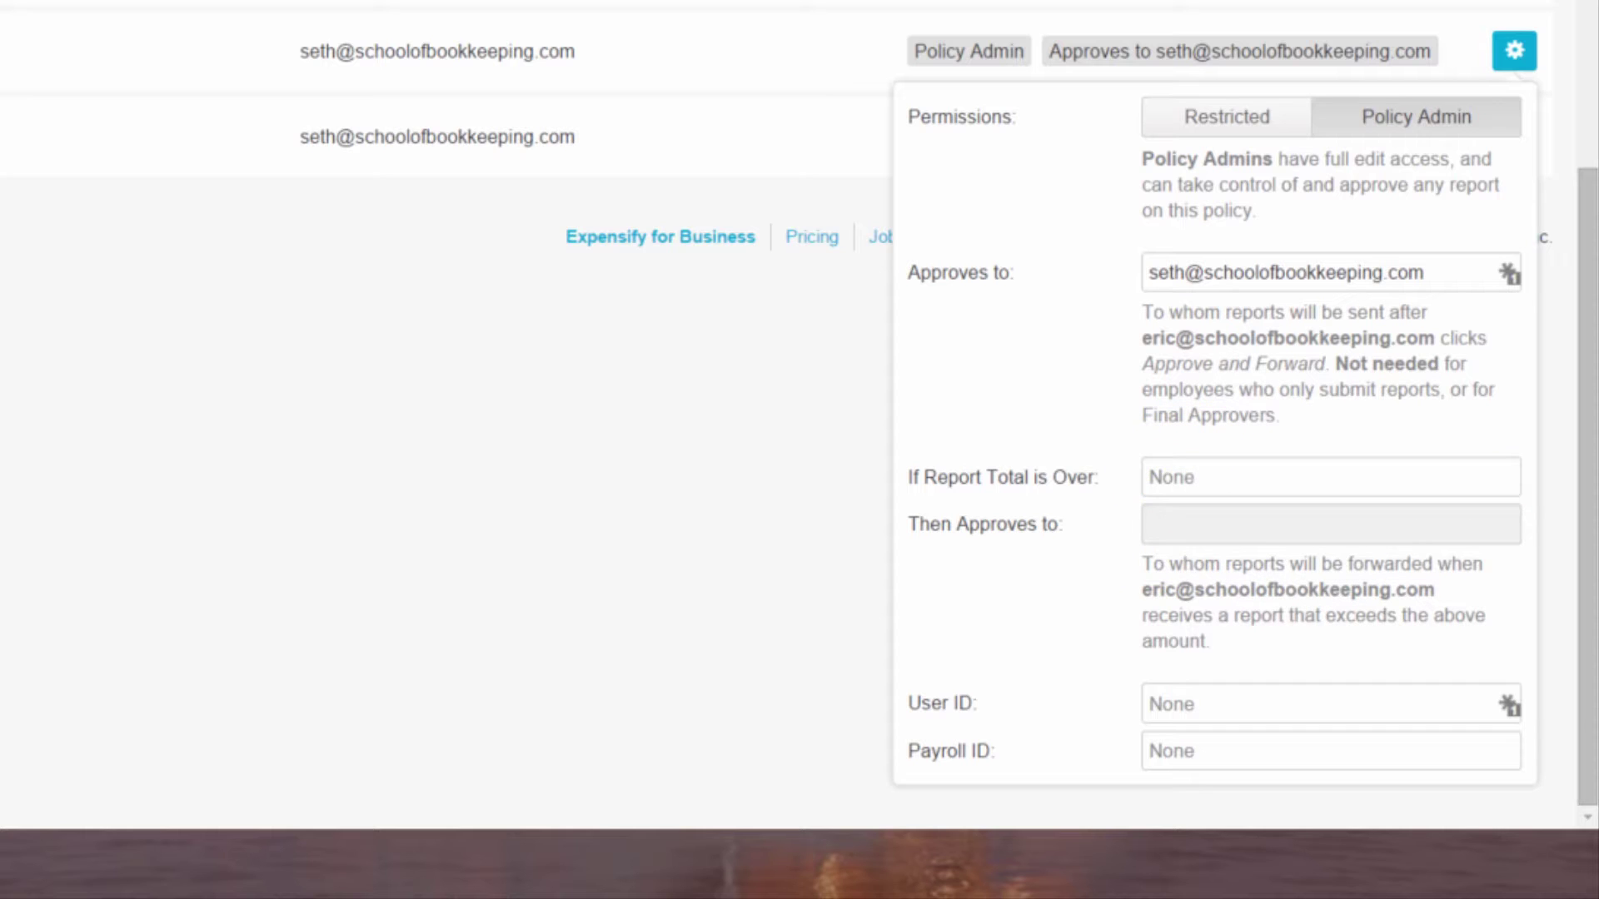
pyautogui.click(1184, 699)
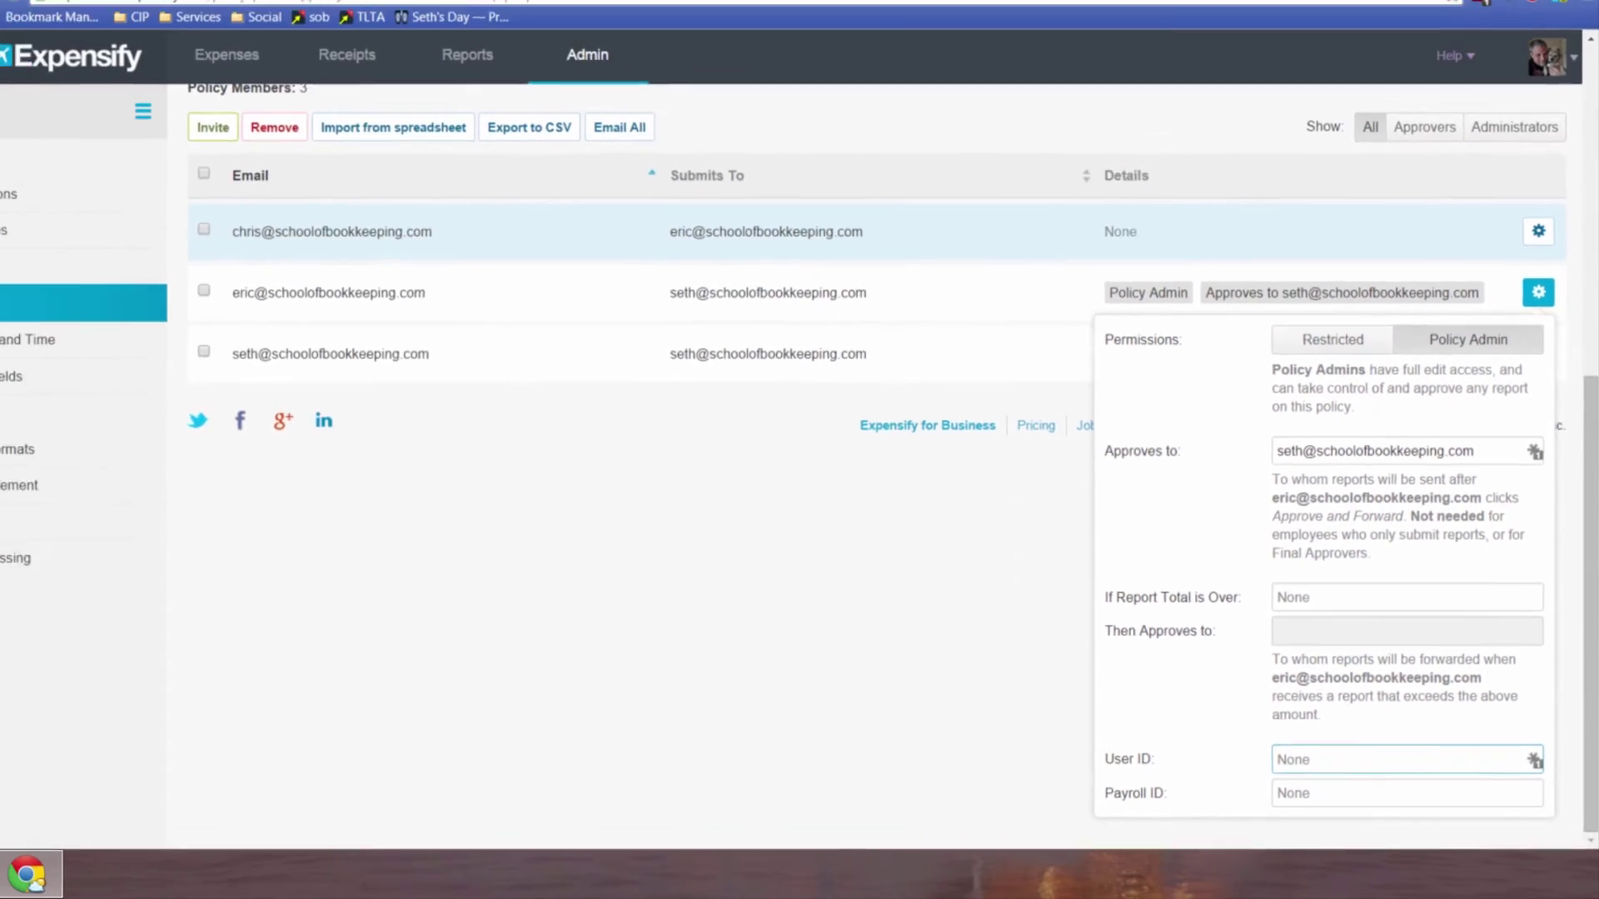
pyautogui.scroll(5, 1307, 142)
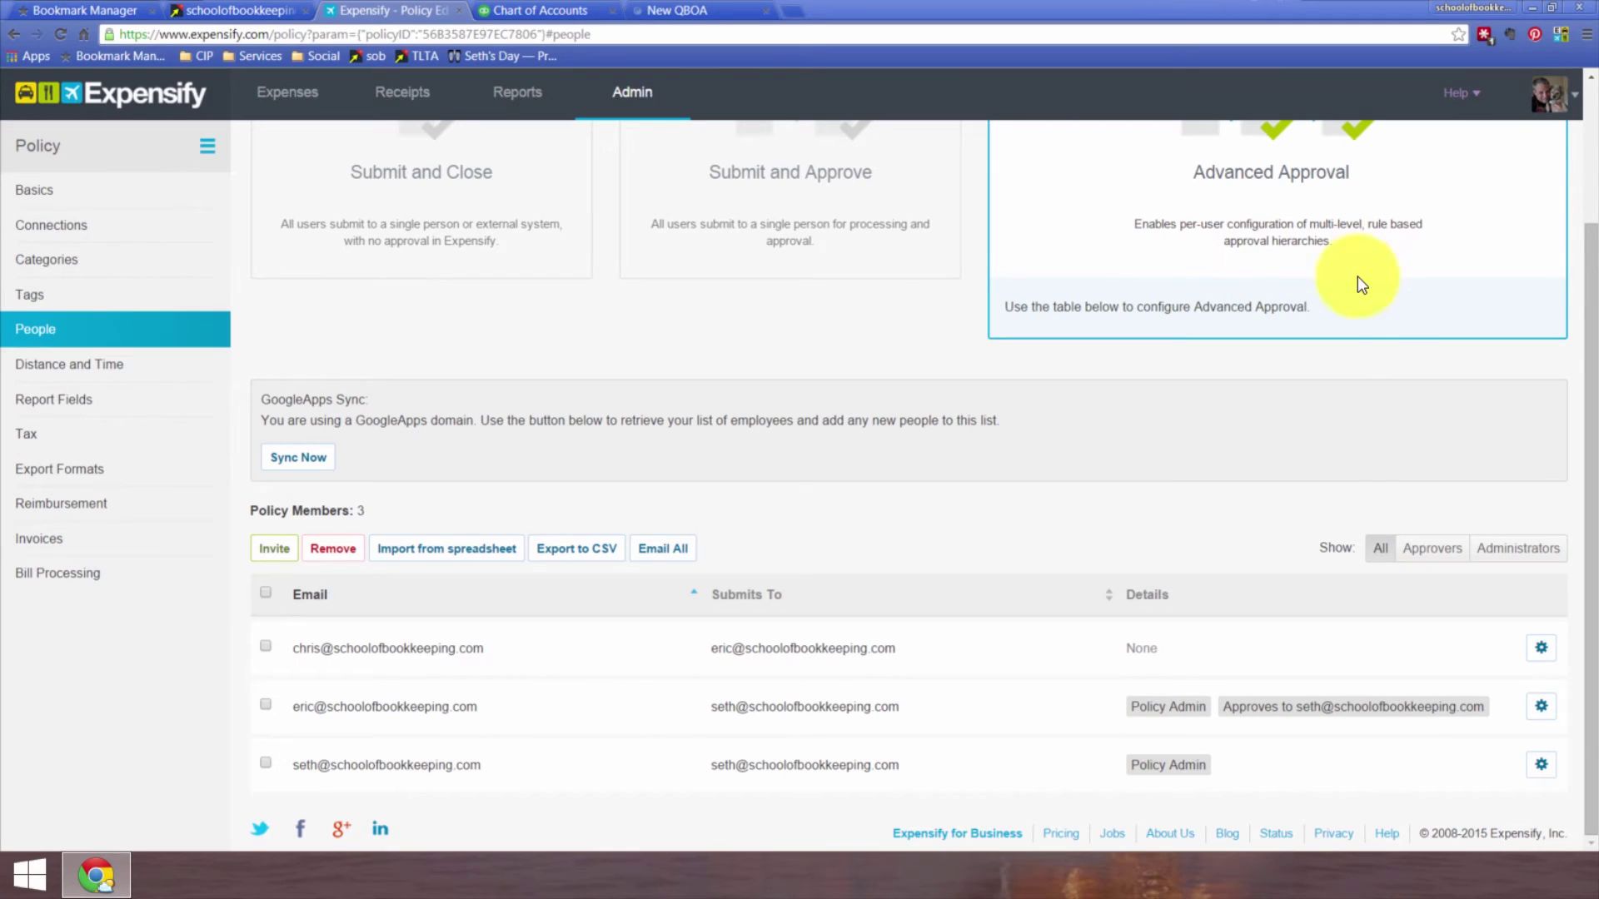
# Keep the first member's permissions Restricted and close the member details panel
pyautogui.click(1532, 651)
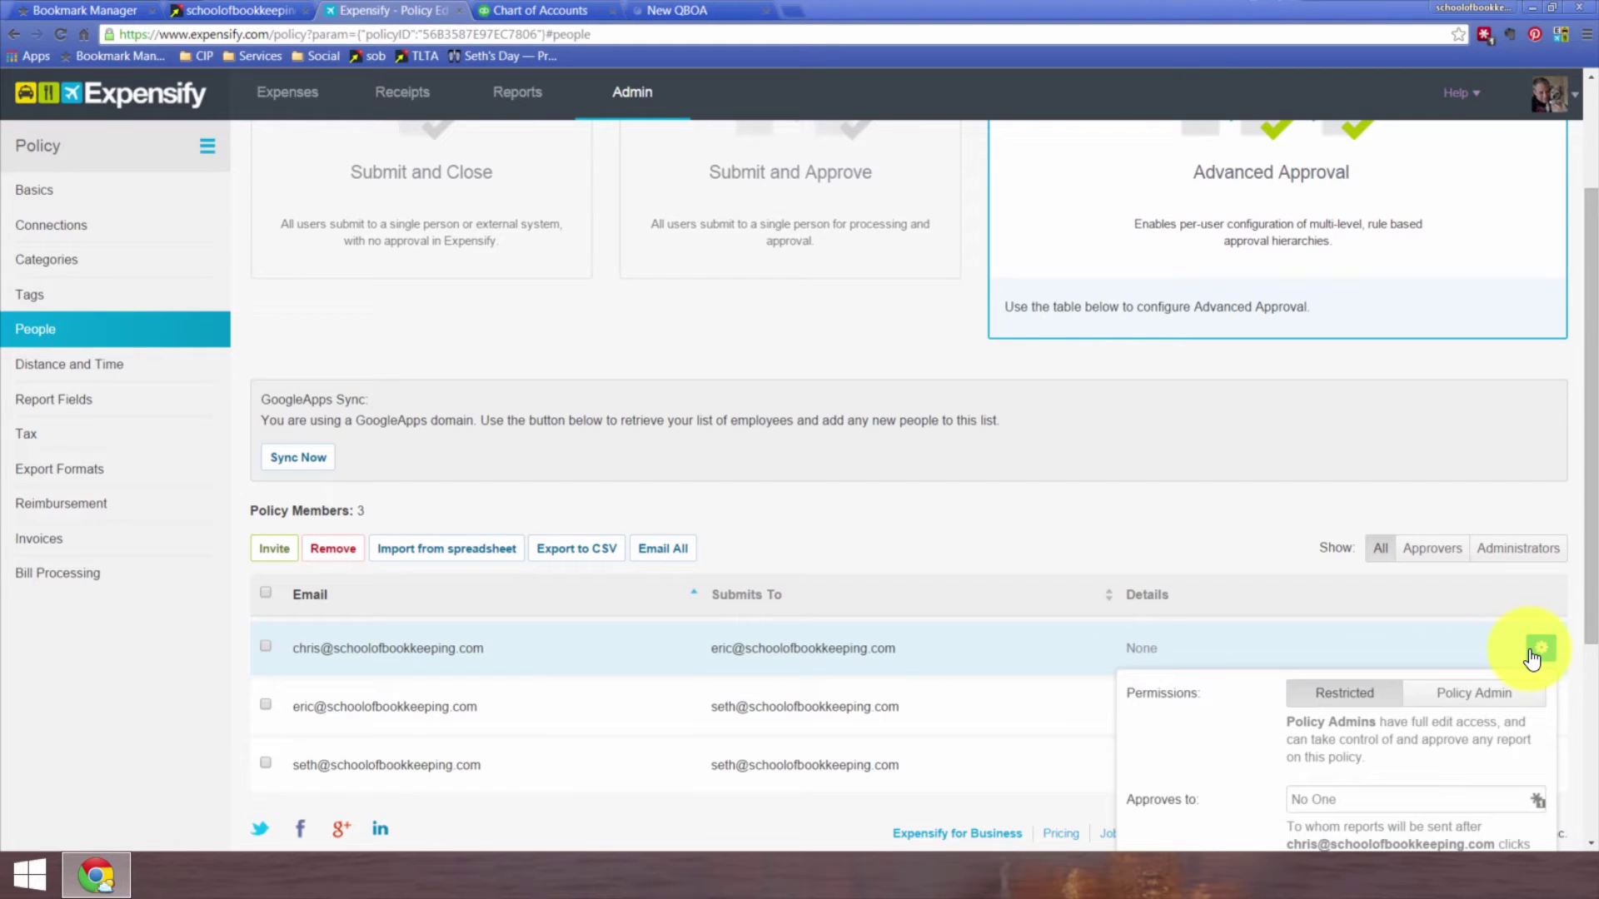
pyautogui.click(1362, 691)
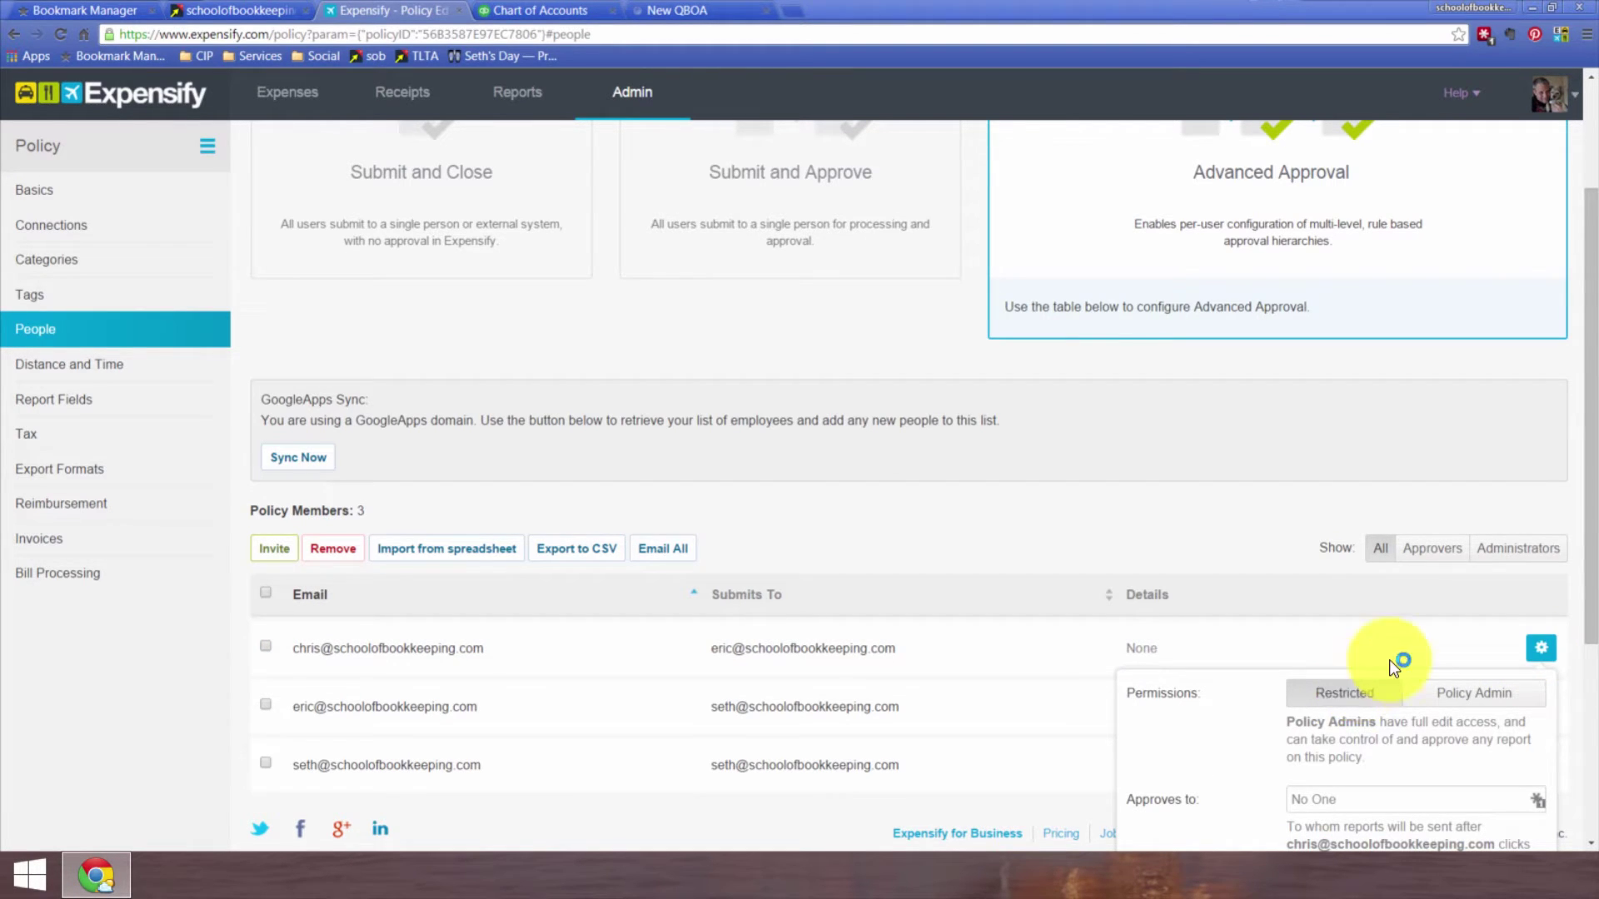
pyautogui.click(1540, 648)
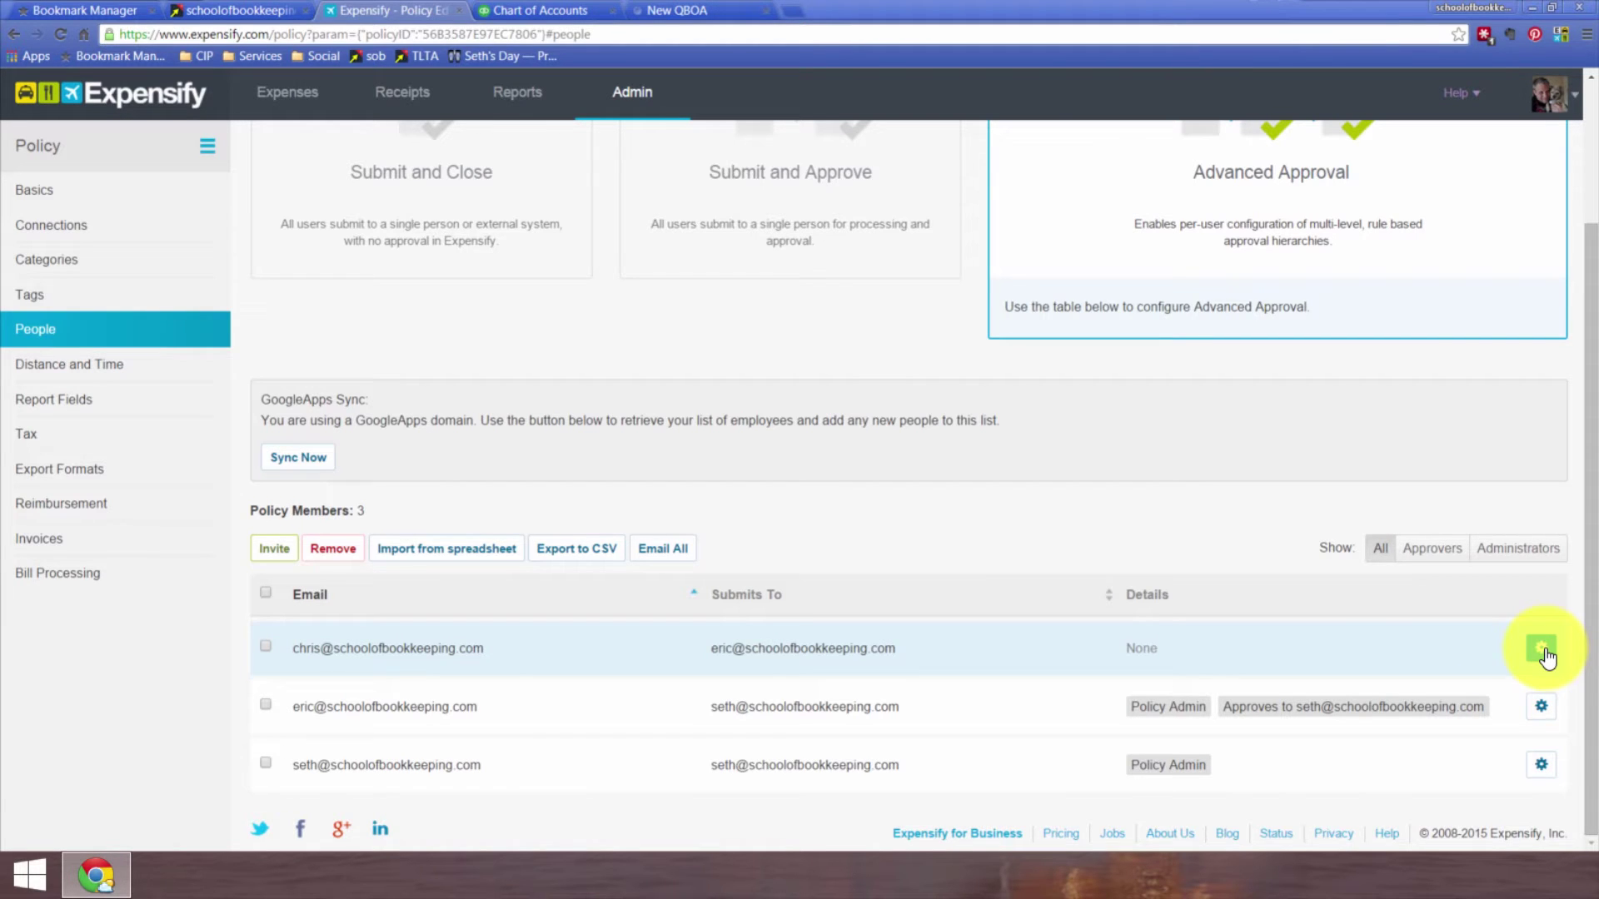
# Look over the Distance and Time rates, then show the Report Fields page
pyautogui.click(80, 364)
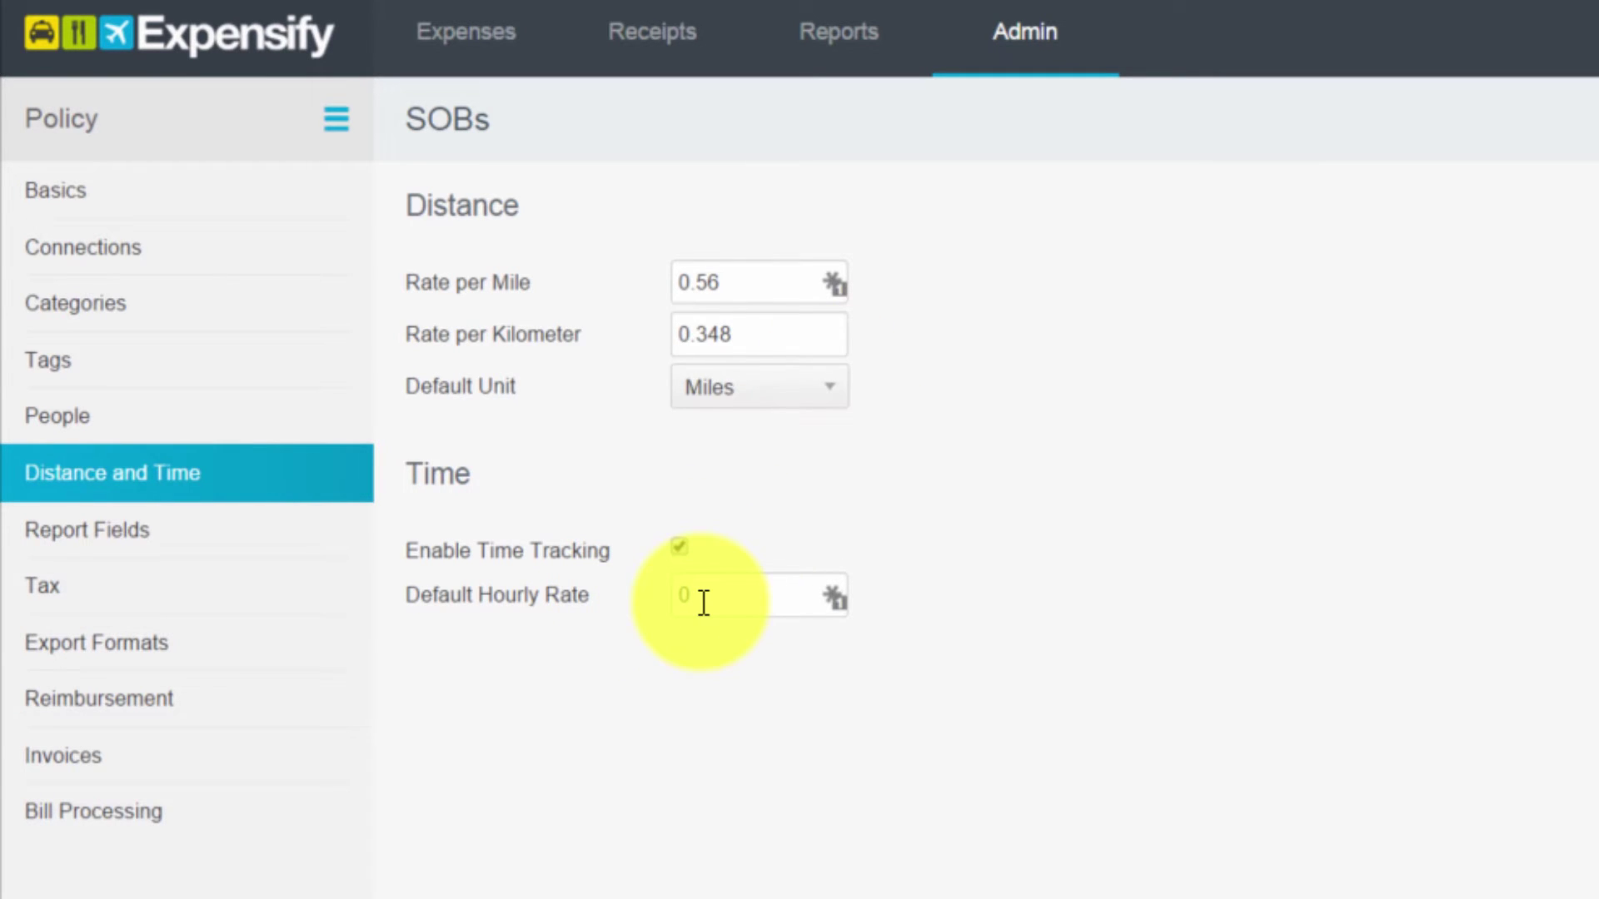
pyautogui.click(75, 541)
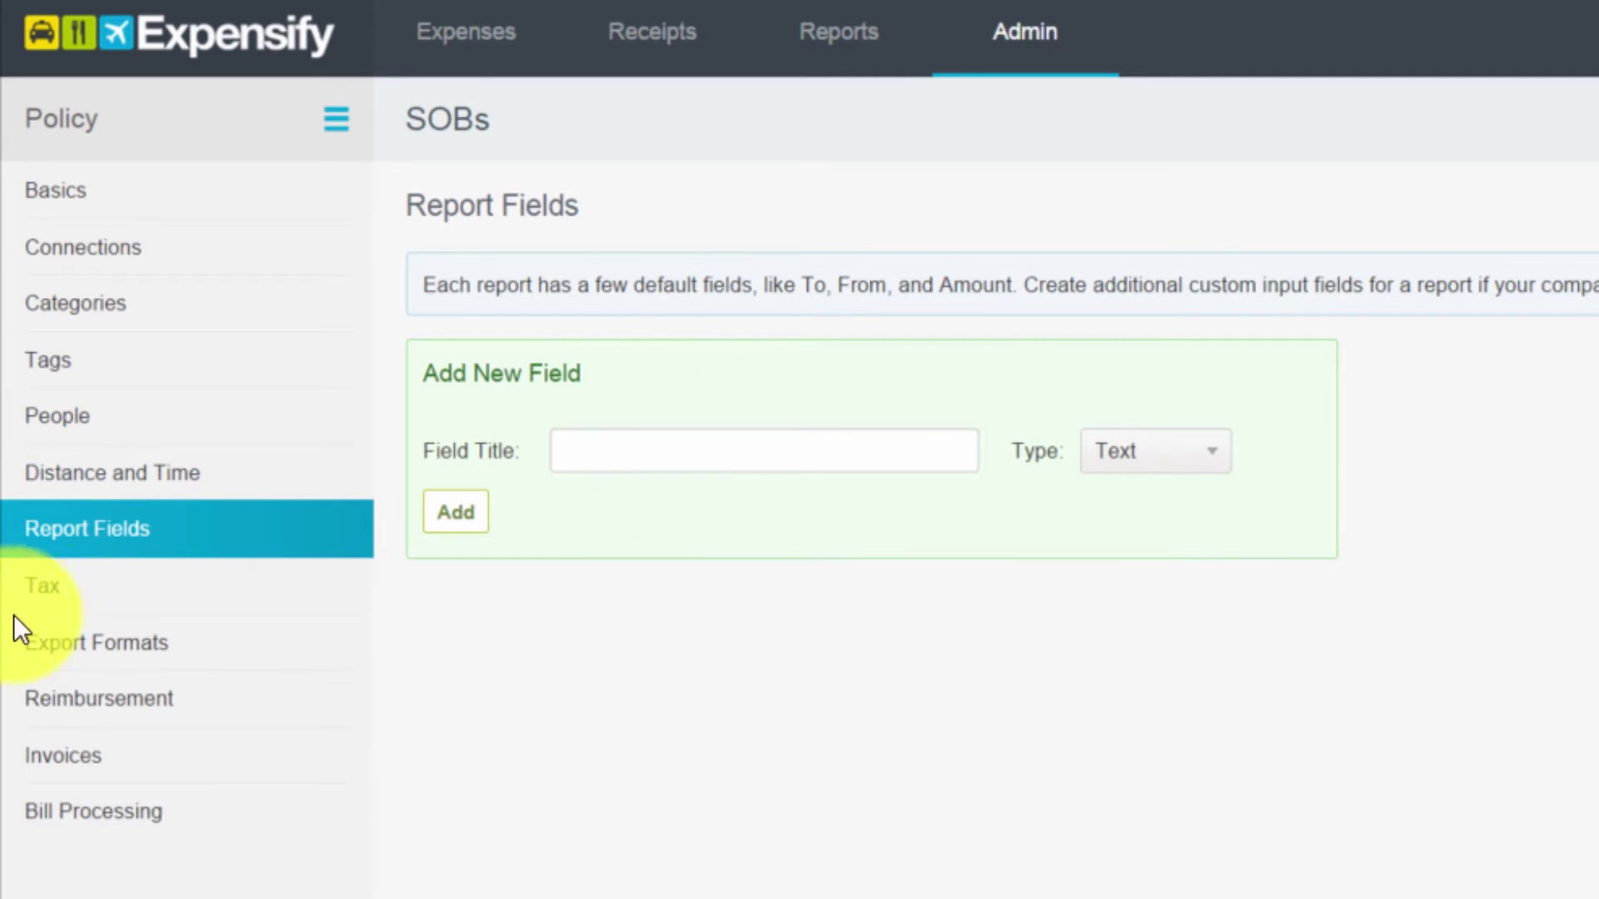
# Show the SOBs Tax page, with Tax Tracking Enabled left unchecked
pyautogui.click(72, 603)
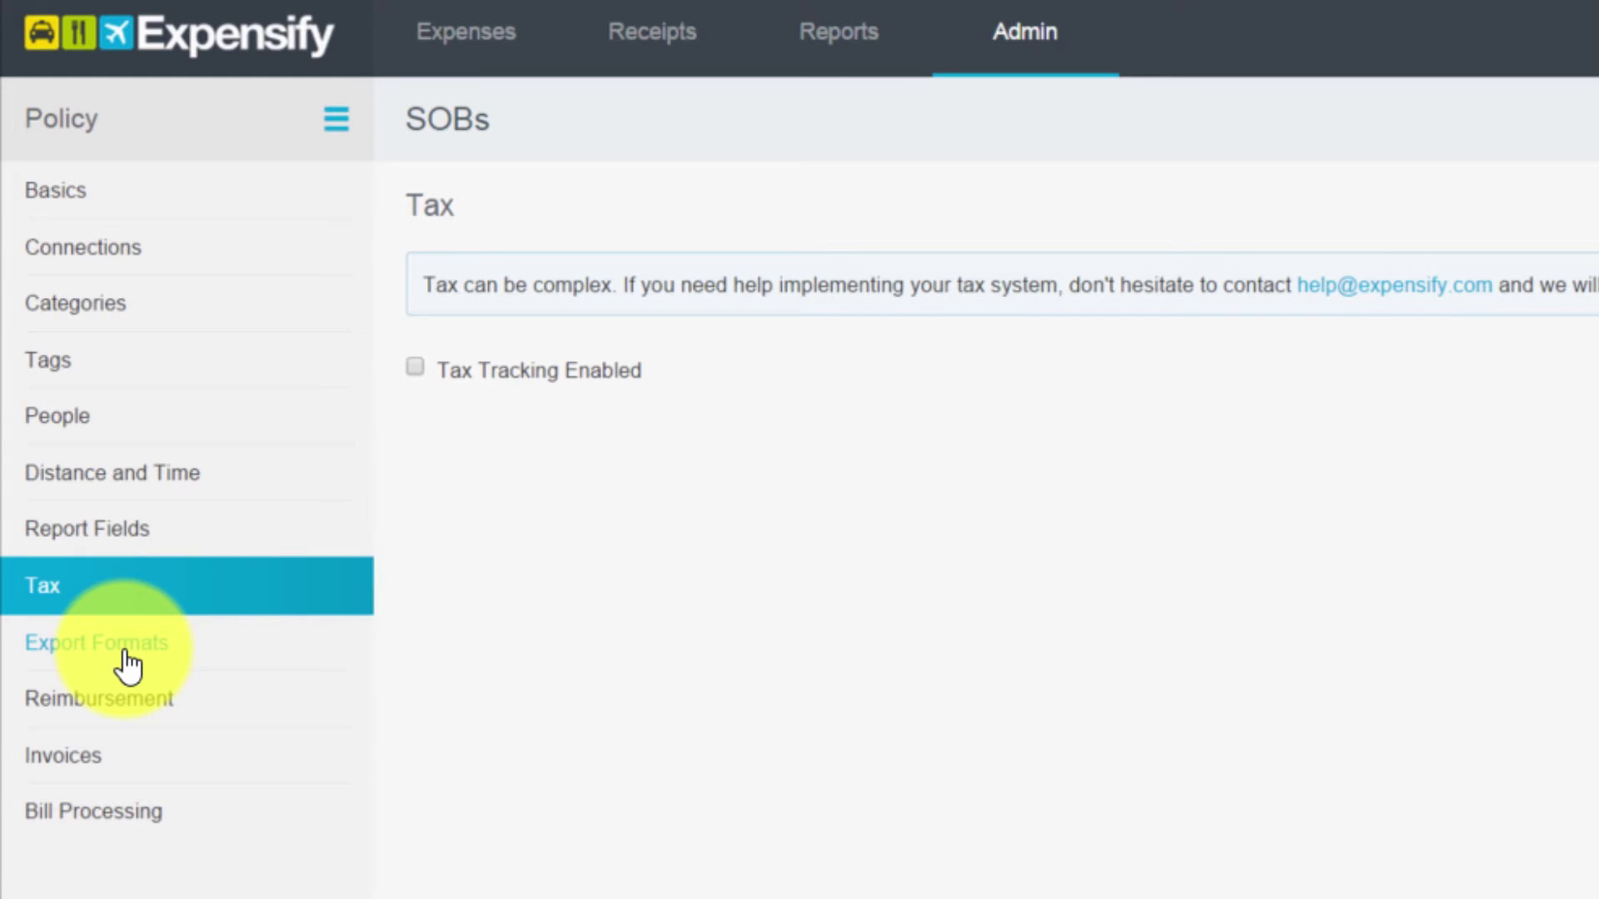
# Browse the Export Formats, Reimbursement, Invoices and Bill Processing pages, then return to People
pyautogui.click(129, 657)
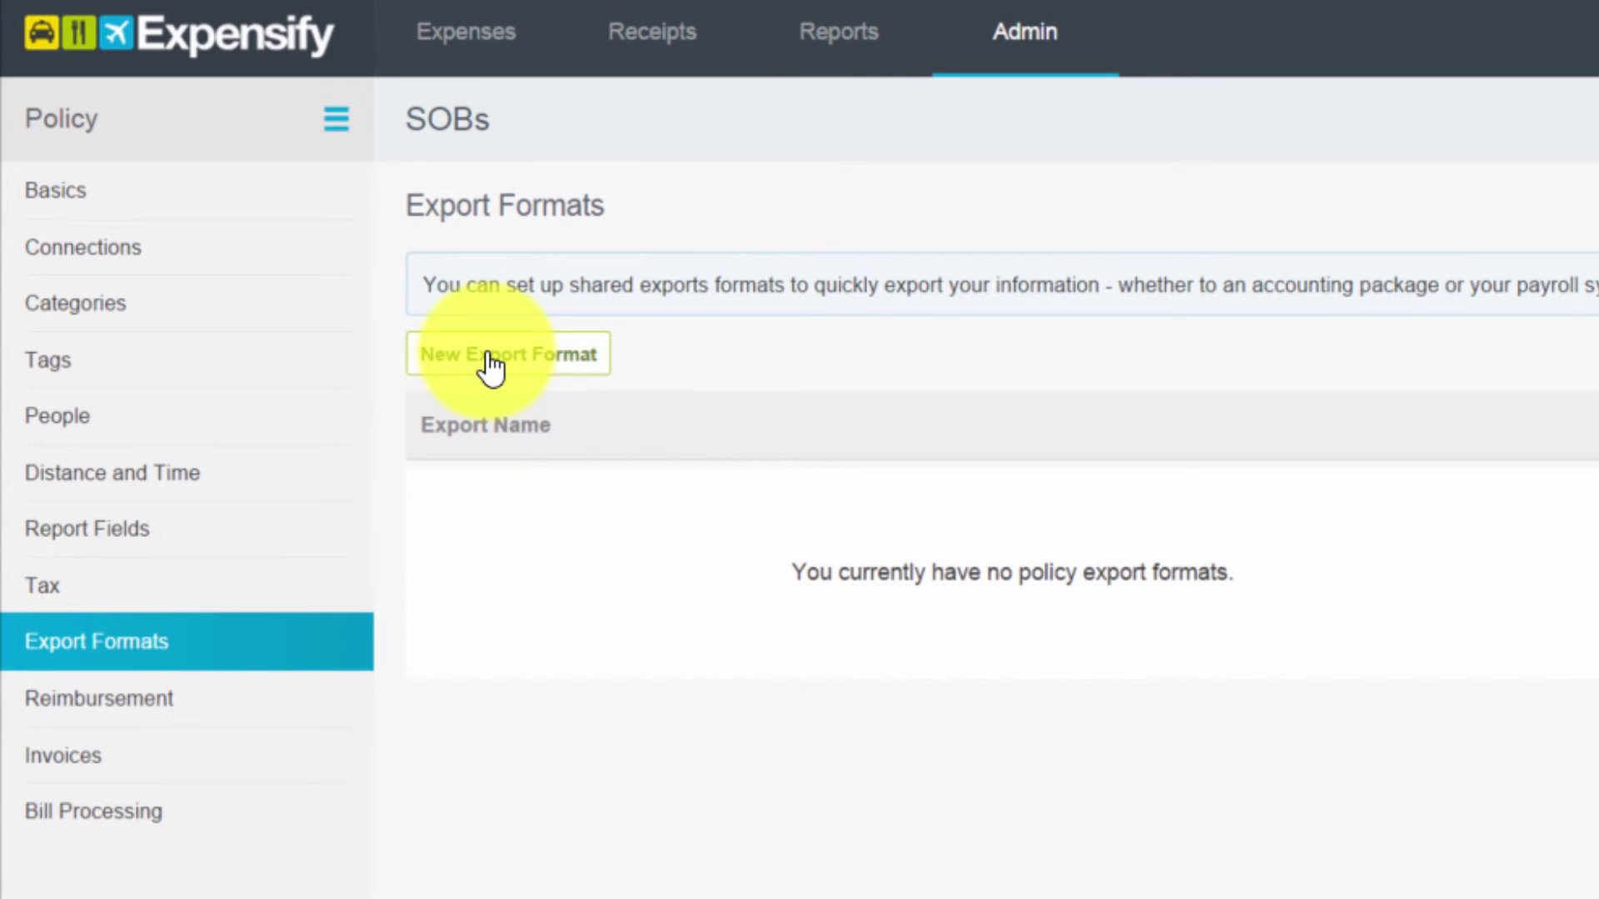
pyautogui.click(130, 712)
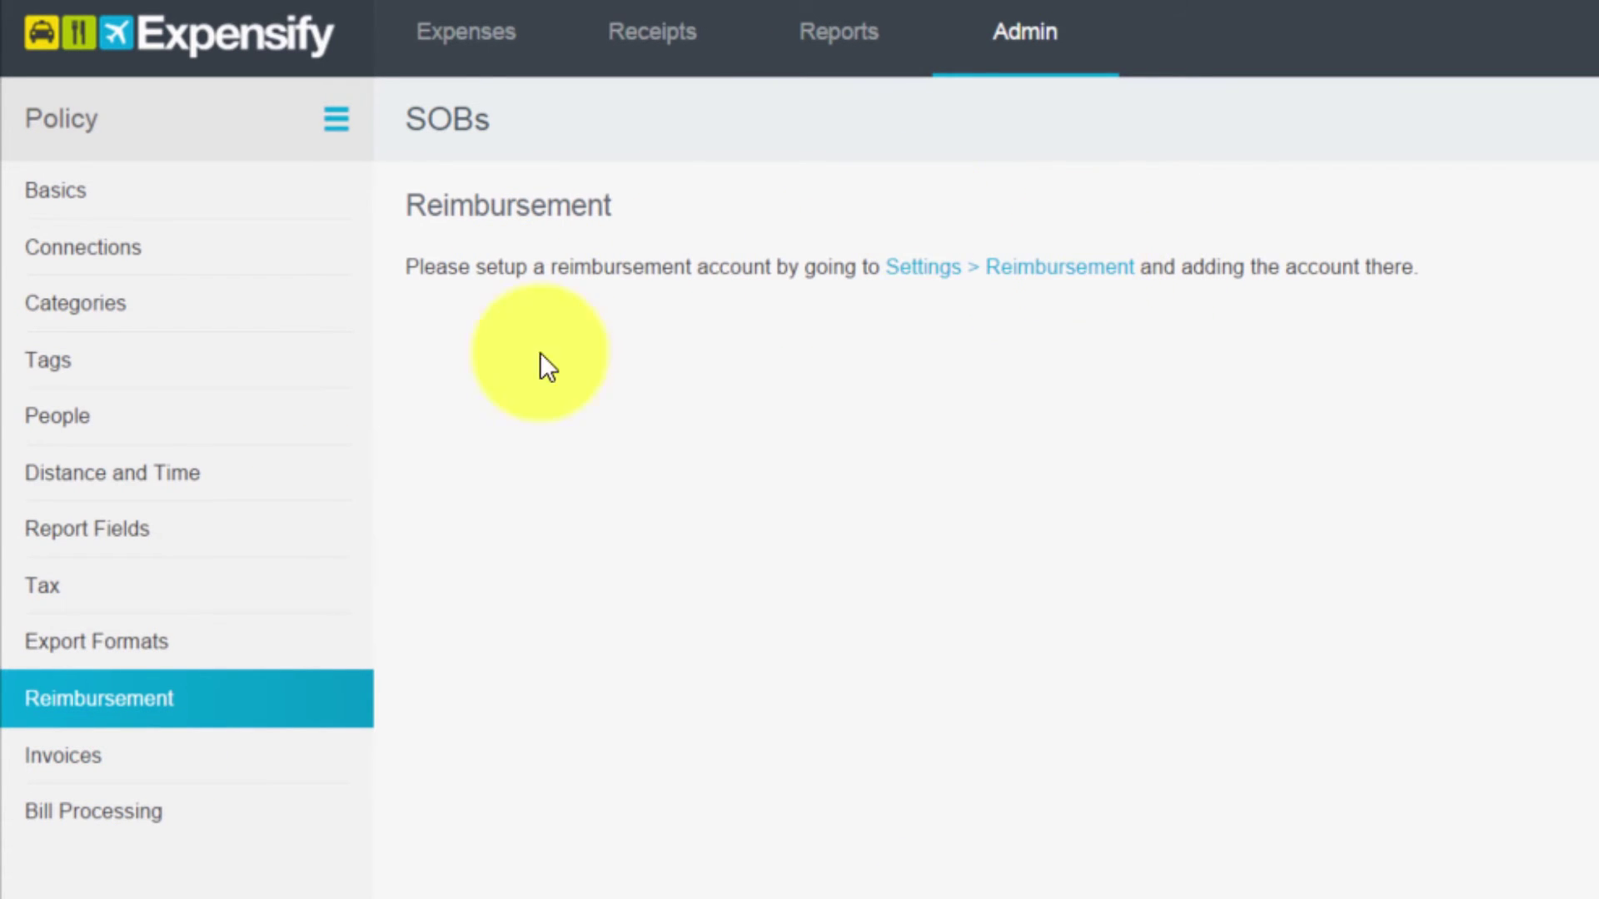
pyautogui.click(63, 754)
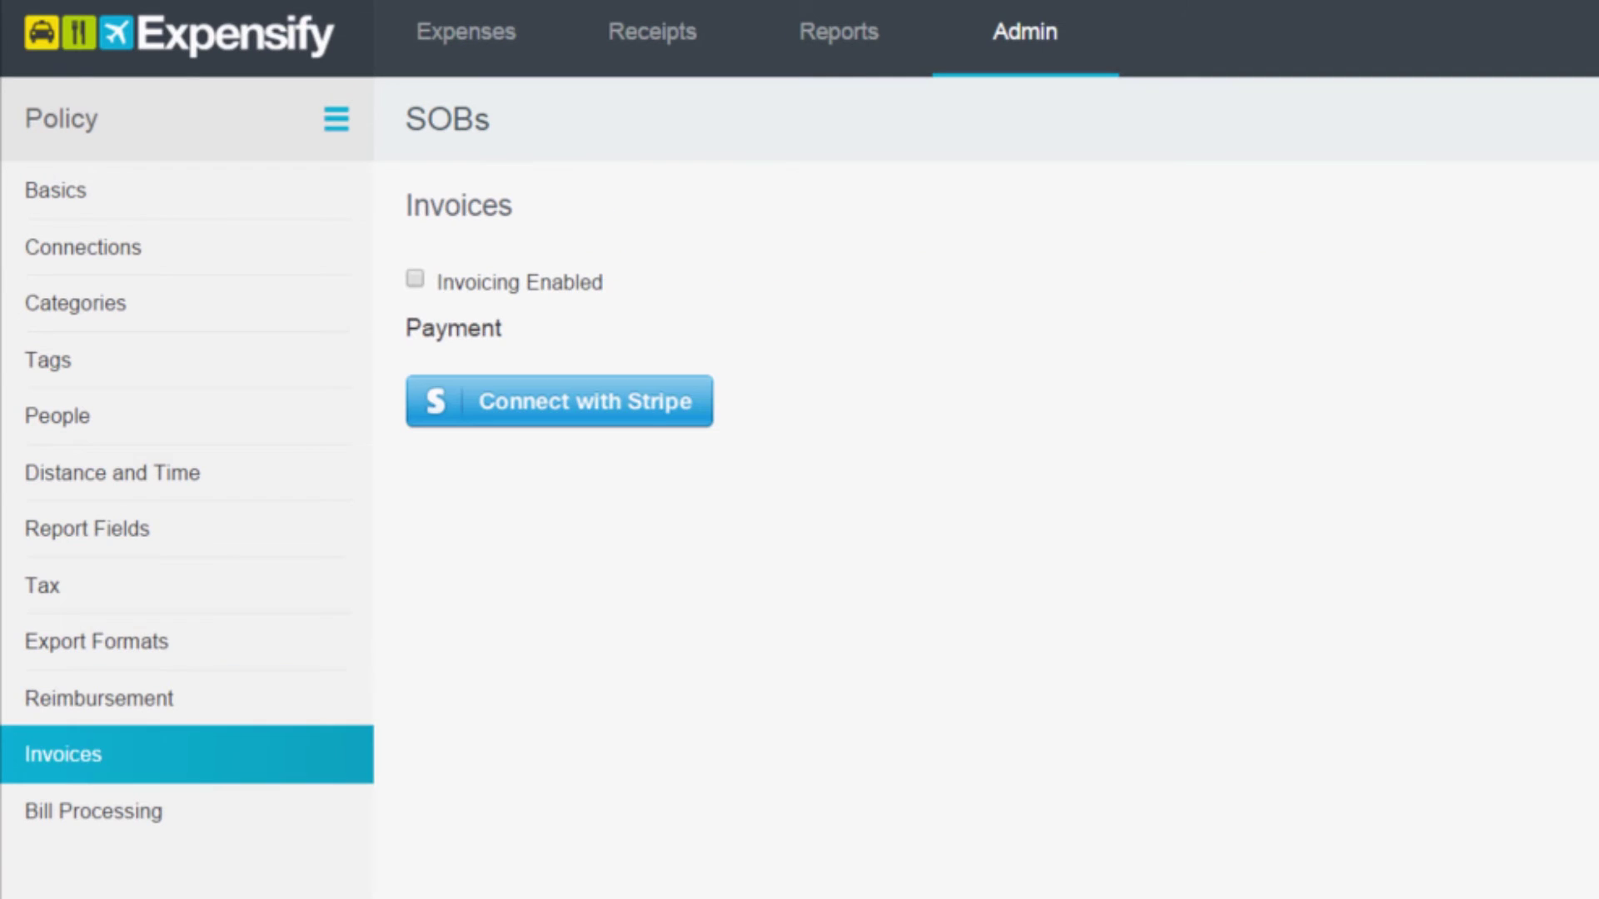
pyautogui.click(65, 820)
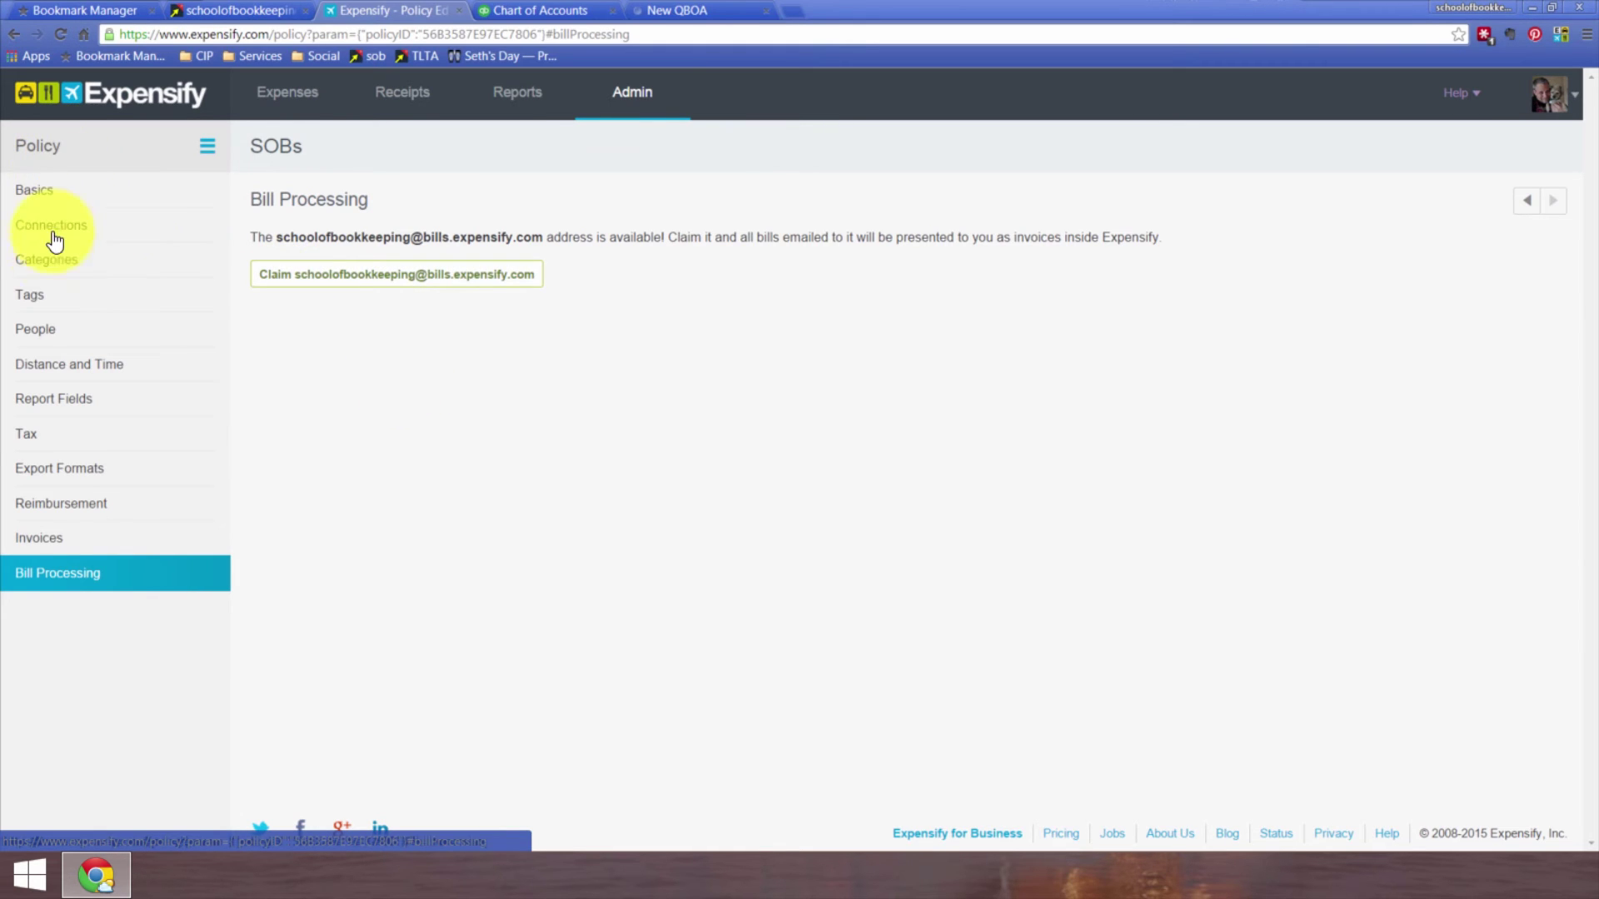
pyautogui.click(48, 331)
# Scroll down the People page to the Policy Members table listing three members
pyautogui.scroll(-1, 614, 493)
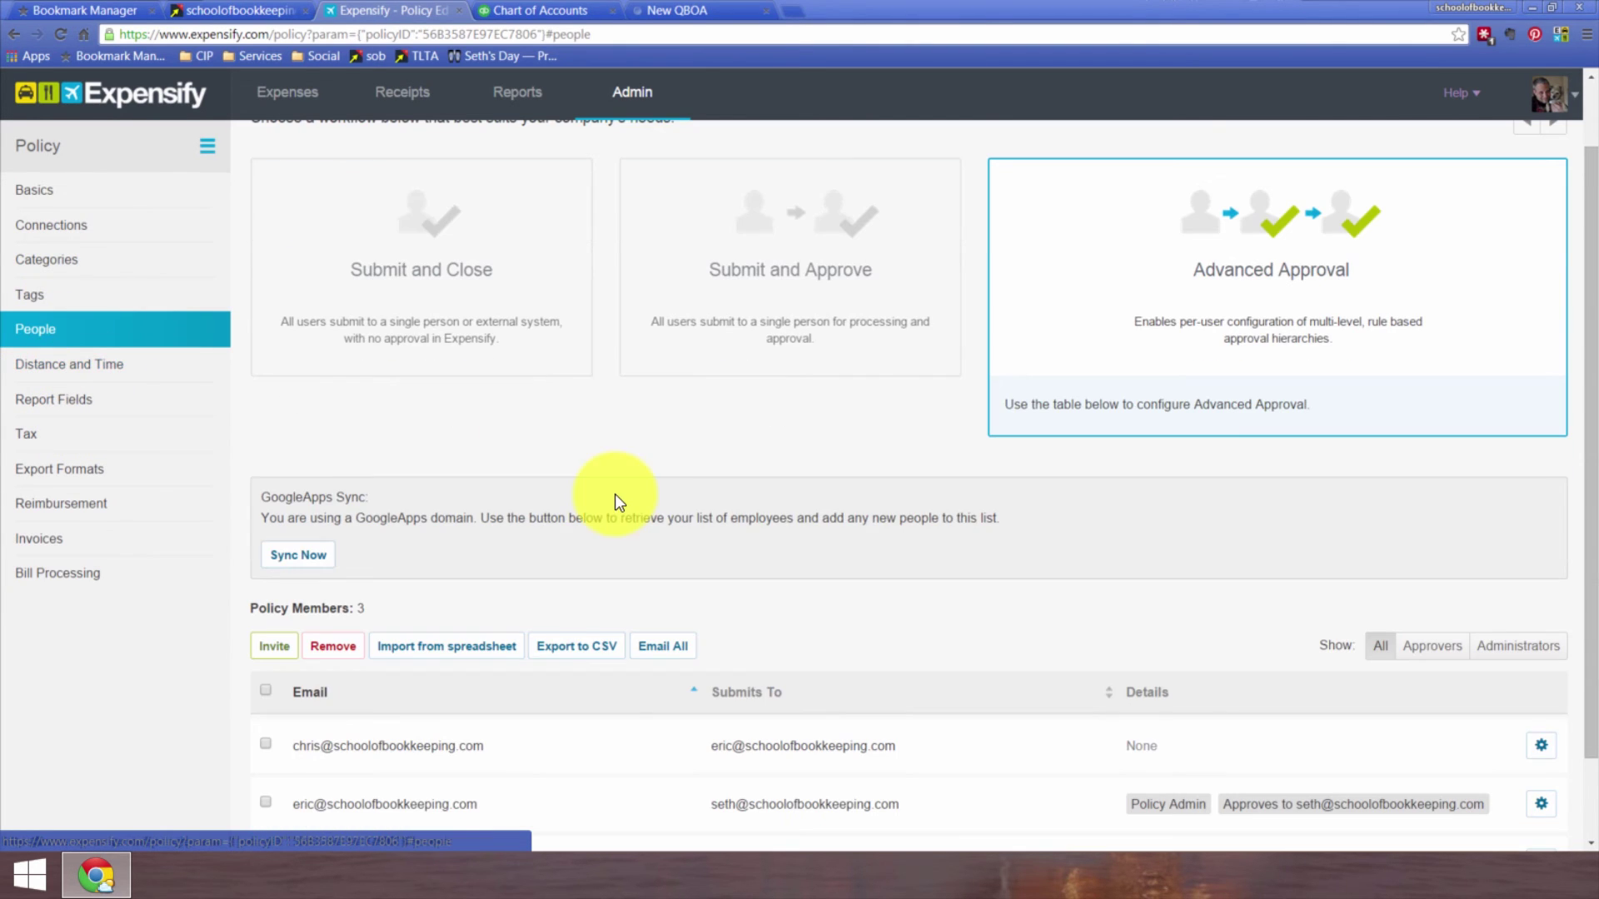
pyautogui.scroll(-1, 935, 523)
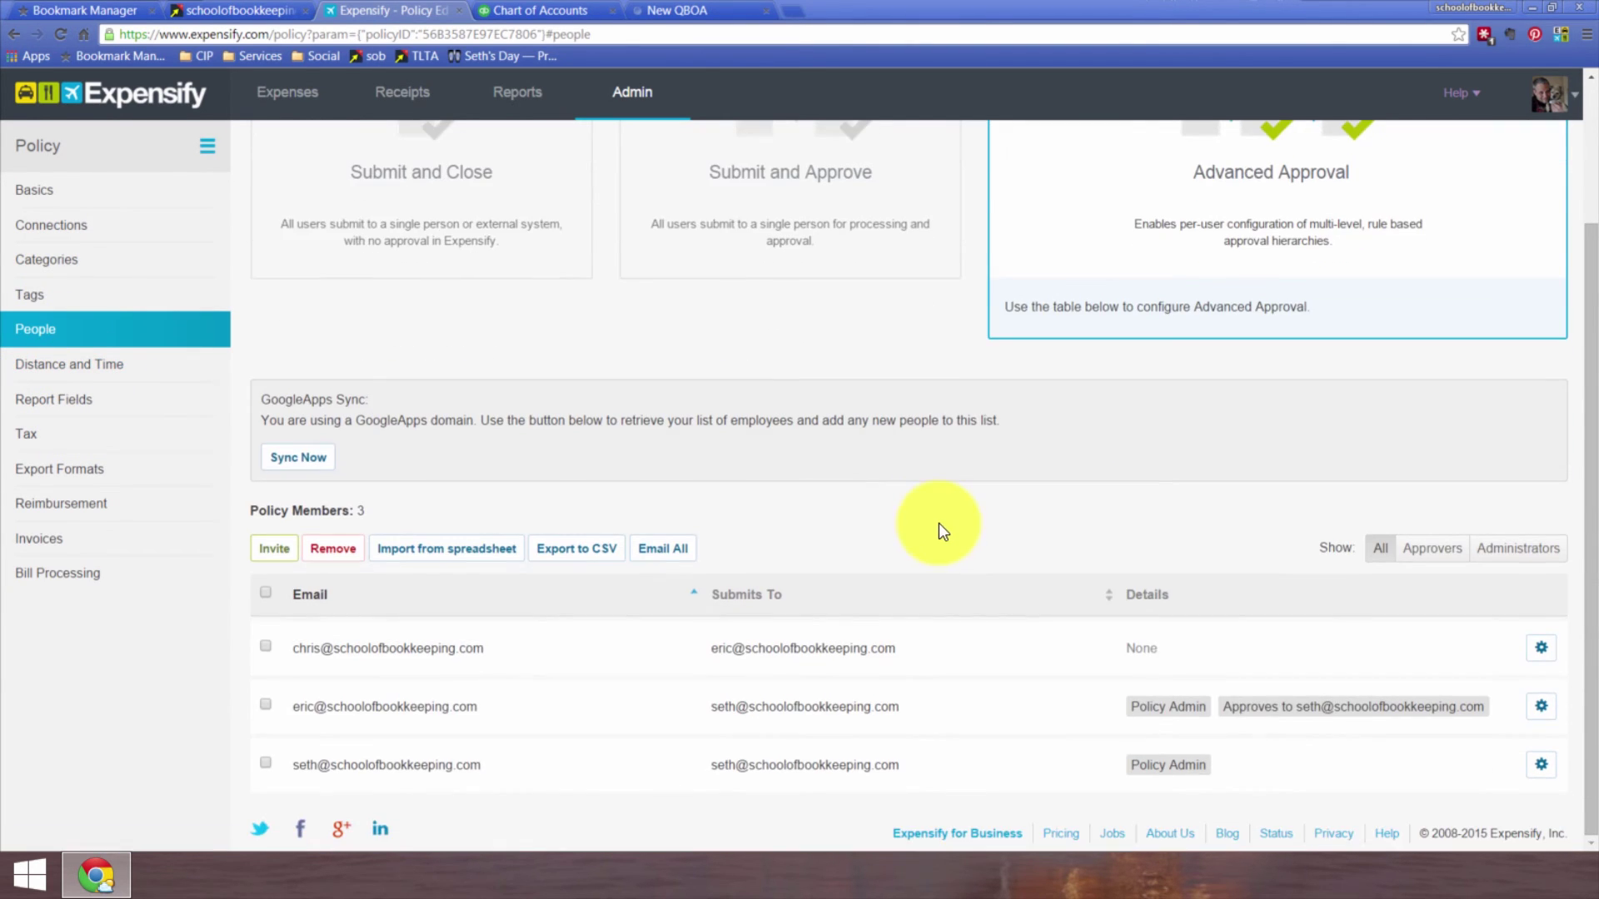